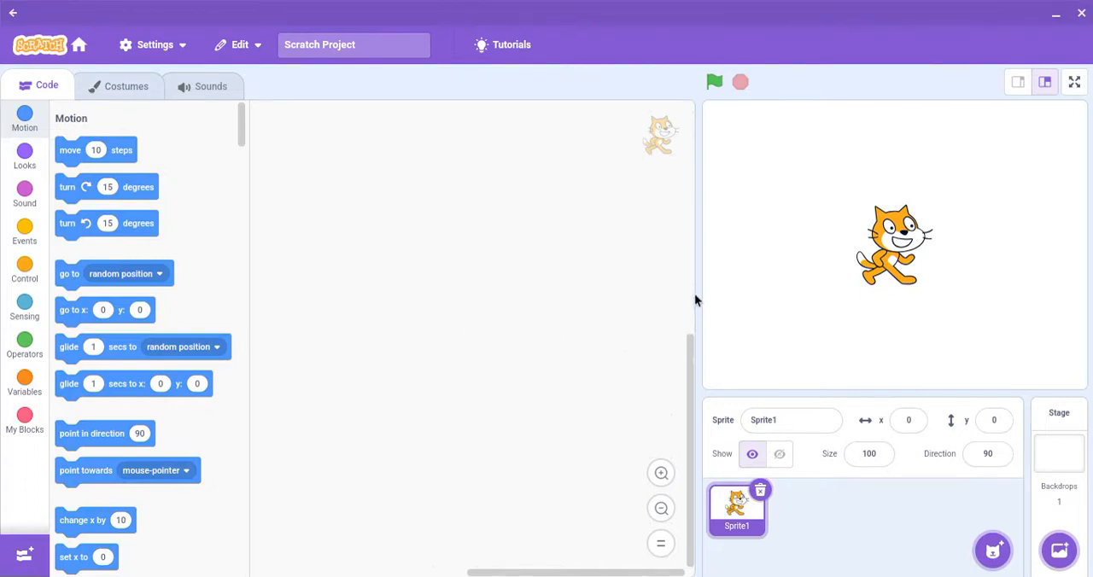
# Step: Rename the cat sprite as Cat
pyautogui.scroll(3, 694, 299)
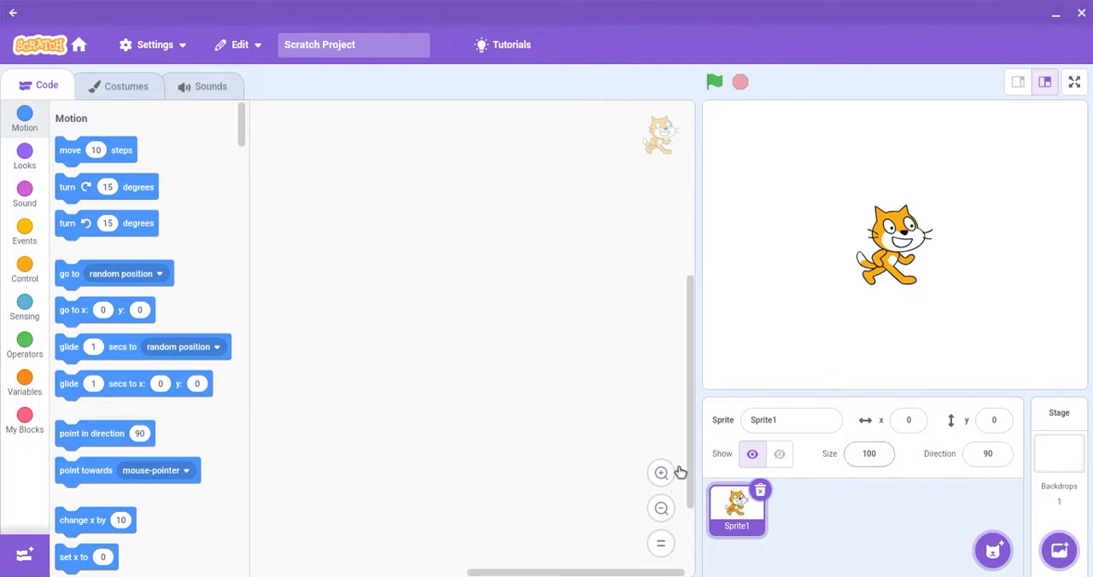
pyautogui.click(784, 422)
pyautogui.press('BackSpace')
pyautogui.press('BackSpace')
pyautogui.press('BackSpace')
pyautogui.press('BackSpace')
pyautogui.press('BackSpace')
pyautogui.press('BackSpace')
pyautogui.press('BackSpace')
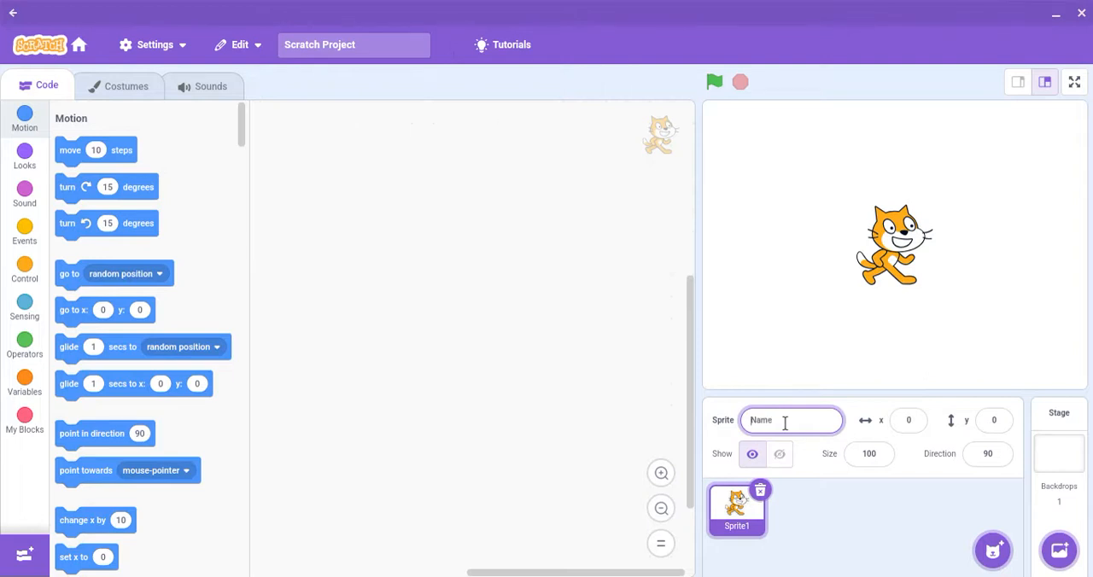
pyautogui.write('Cat')
pyautogui.press('Return')
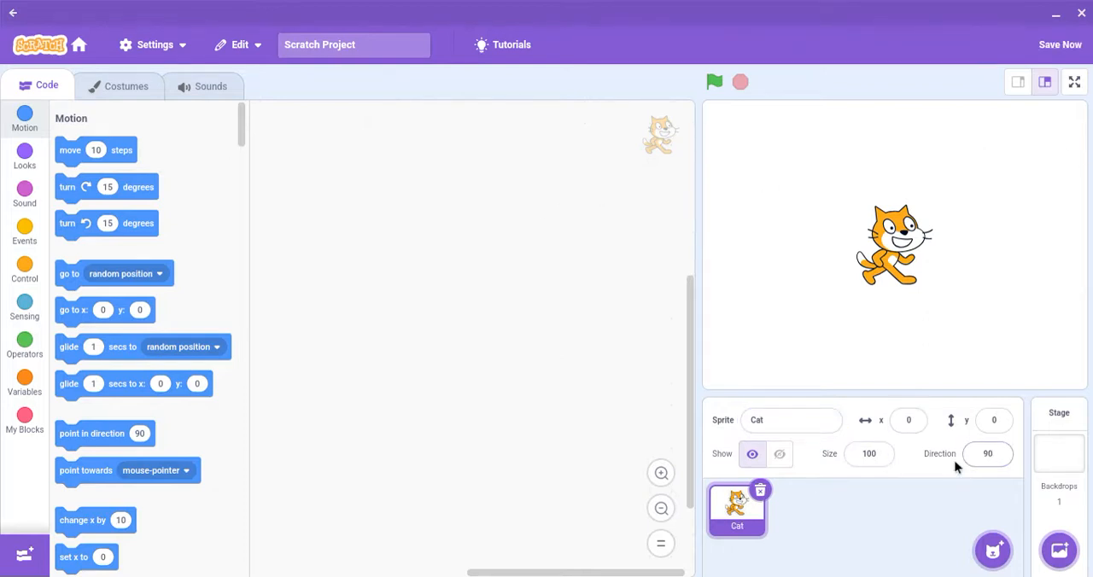
# Step: Hide the Cat sprite on the stage and show it again
pyautogui.click(774, 466)
pyautogui.click(758, 467)
# Step: Add the Spotlight backdrop from the library and move the cat onto the podium at about x 21, y -19
pyautogui.moveTo(973, 534)
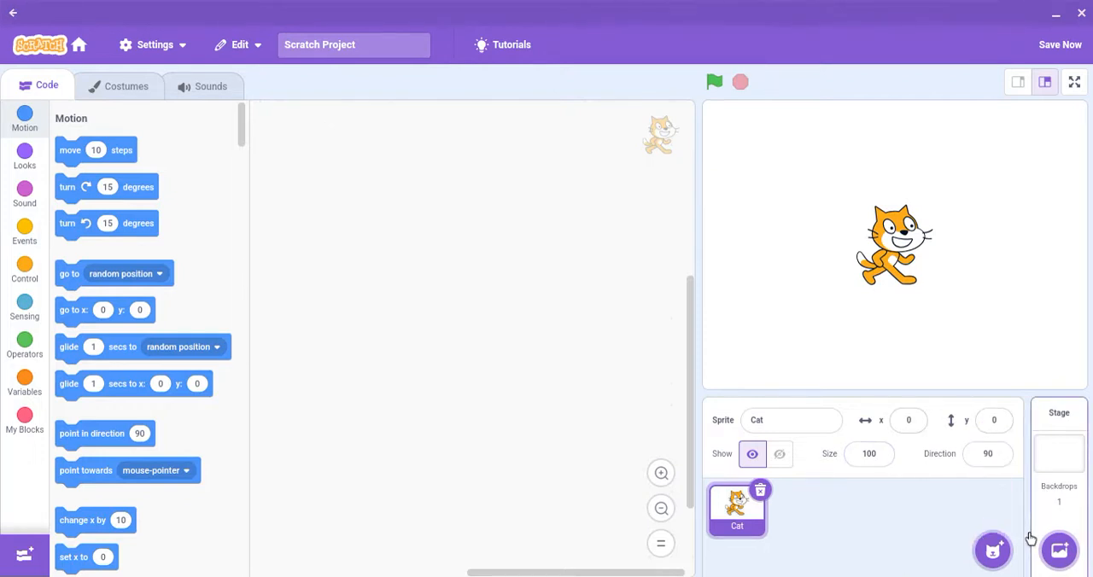
pyautogui.moveTo(1062, 552)
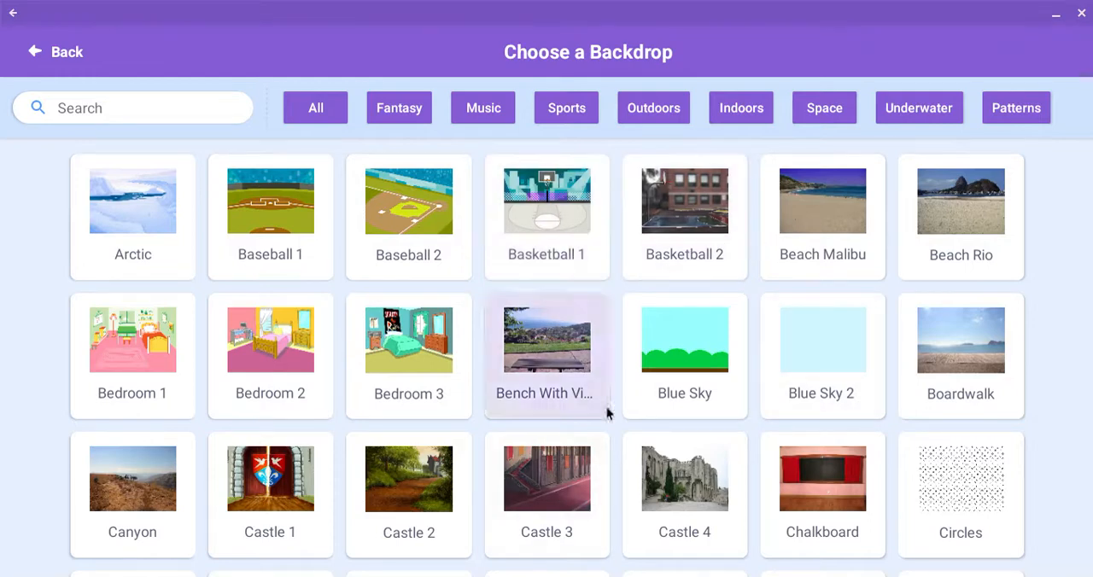
pyautogui.scroll(-4, 709, 401)
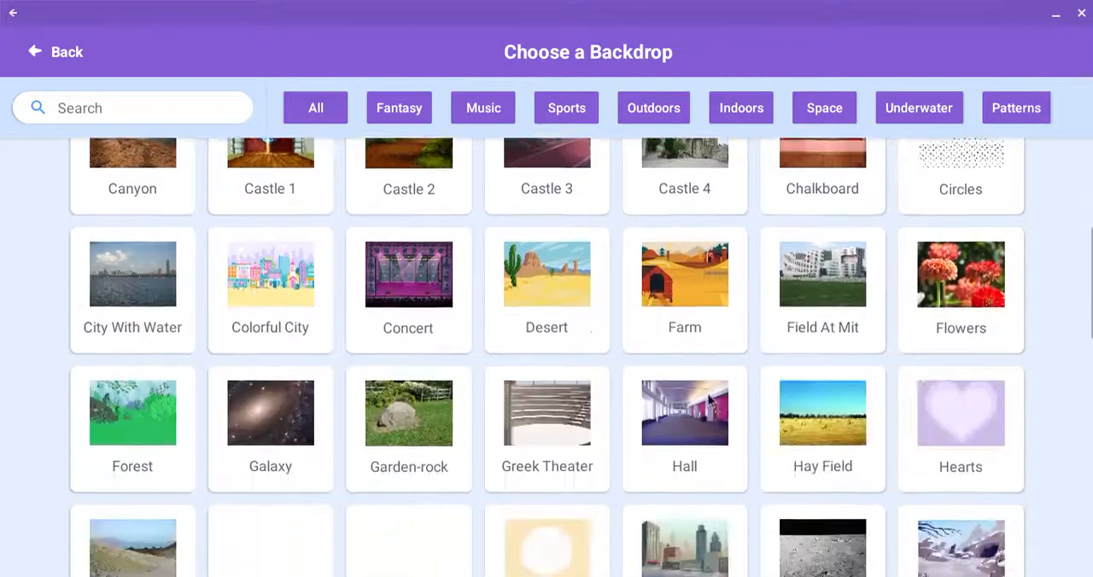
pyautogui.scroll(-8, 709, 401)
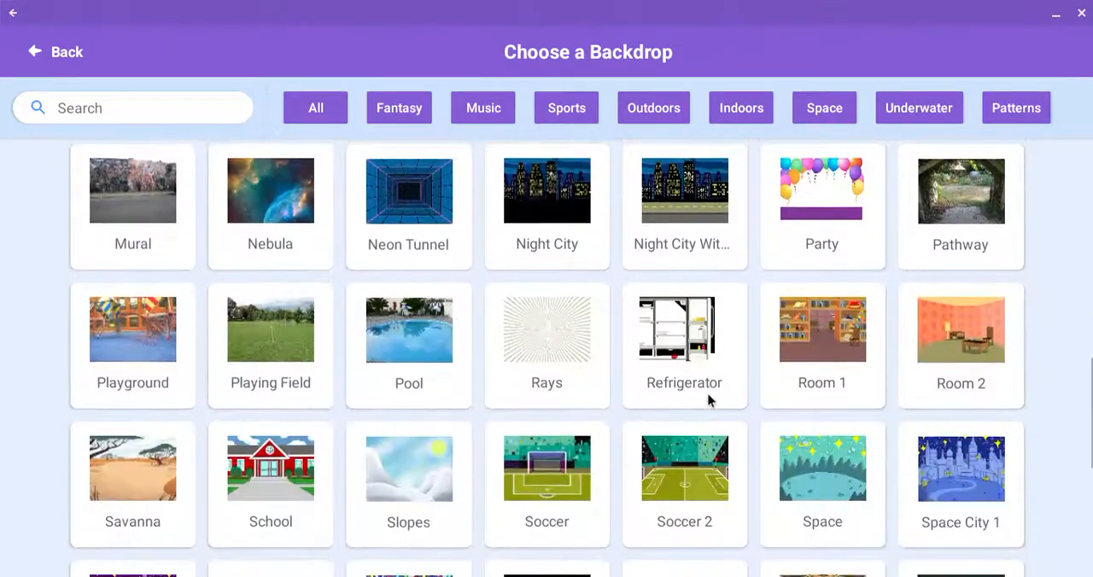
pyautogui.scroll(-4, 709, 401)
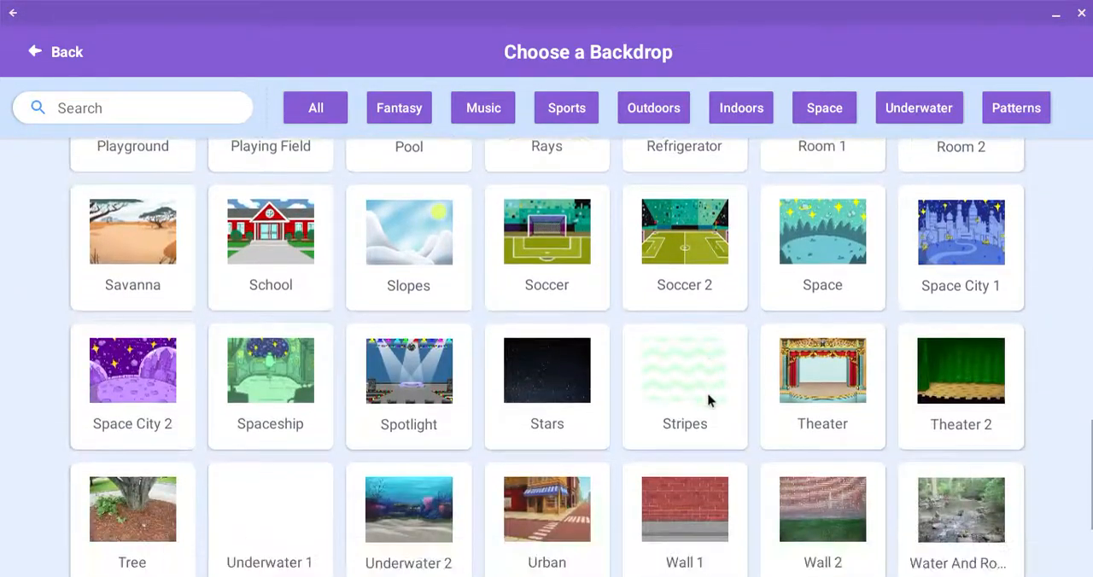
pyautogui.click(408, 404)
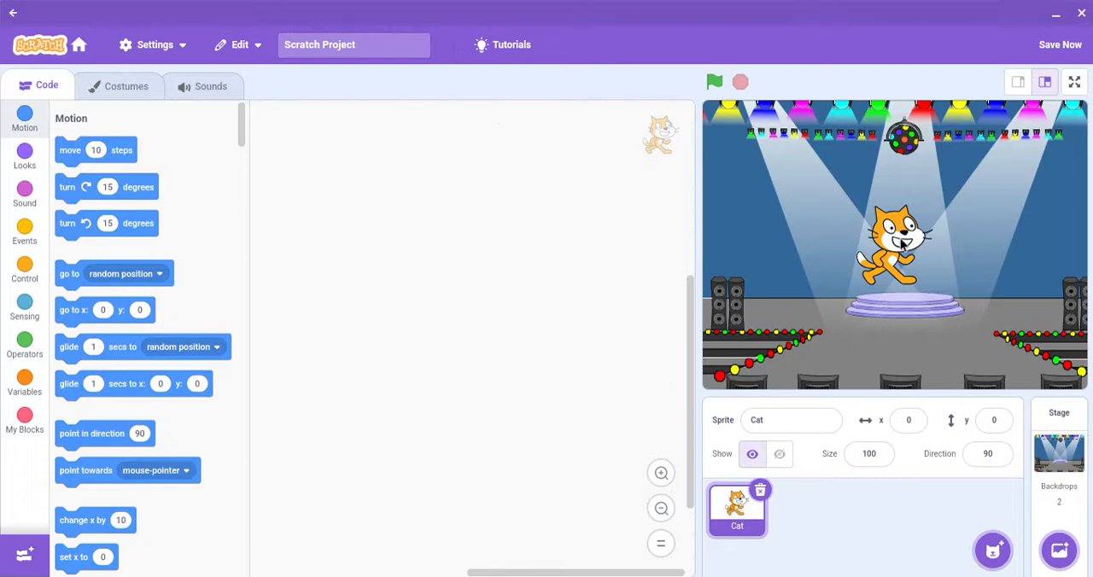
pyautogui.moveTo(901, 240); pyautogui.dragTo(920, 260)
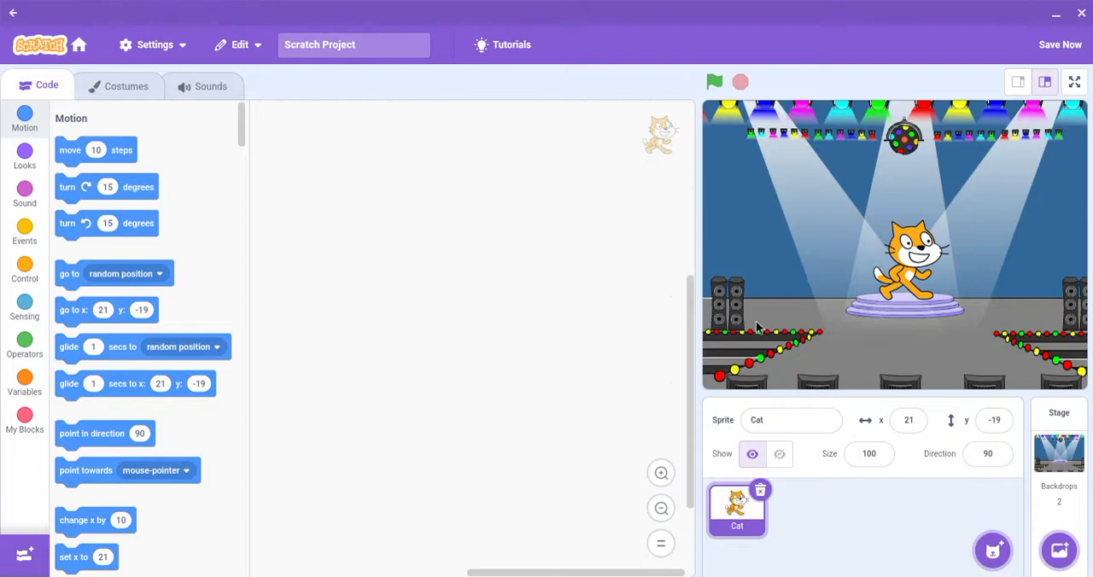
# Step: Add a random surprise sprite, the chick, and place it beside the cat at about x -105, y -40
pyautogui.moveTo(993, 550)
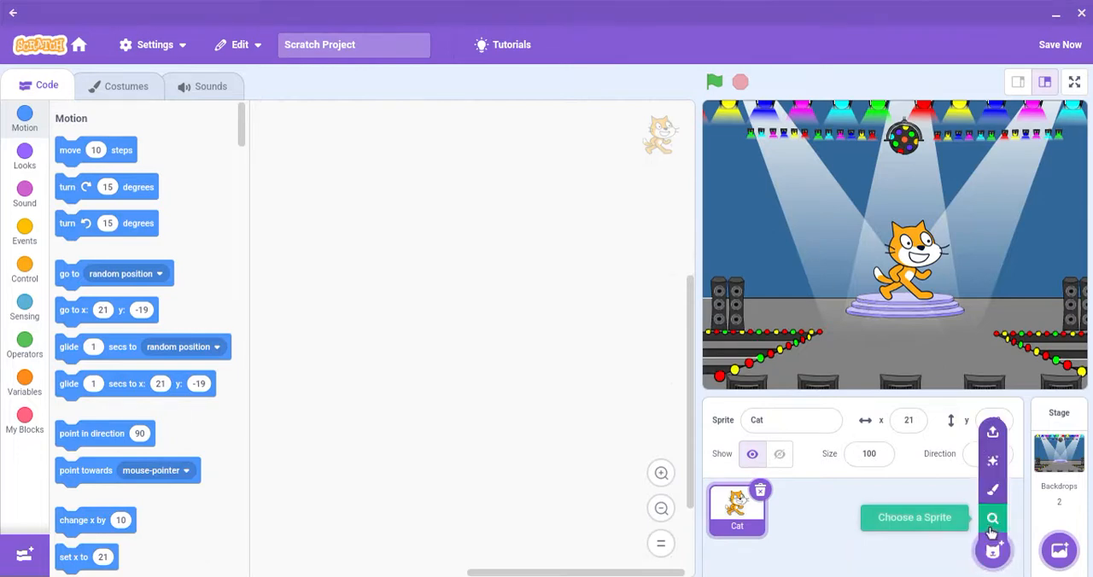
pyautogui.click(995, 462)
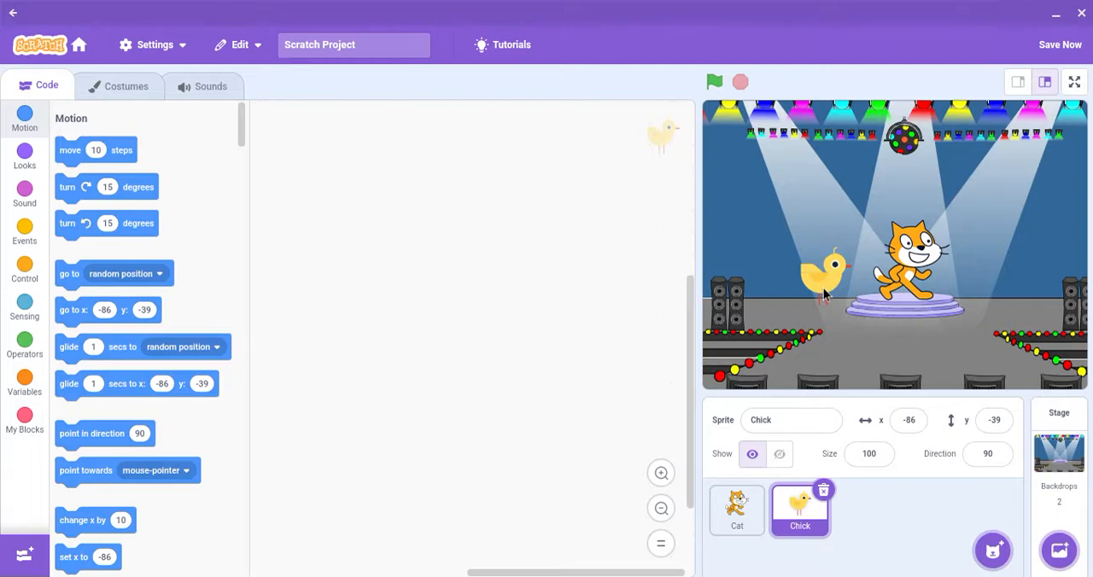
pyautogui.moveTo(824, 298); pyautogui.dragTo(811, 297)
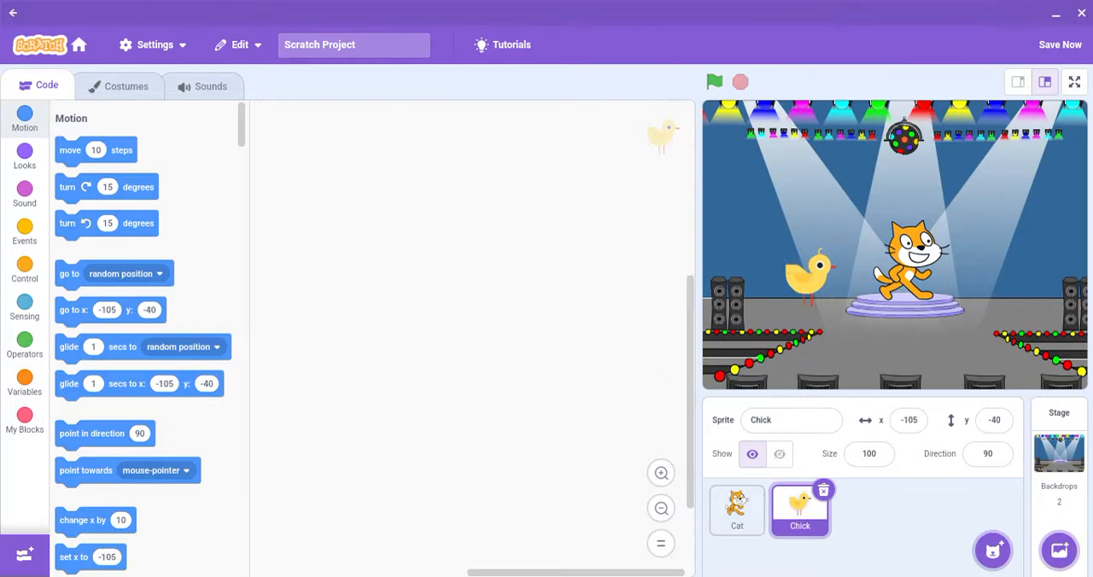
# Step: Set the Cat sprite's rotation style to left/right and turn its direction to about -130 so it faces the chick
pyautogui.click(738, 511)
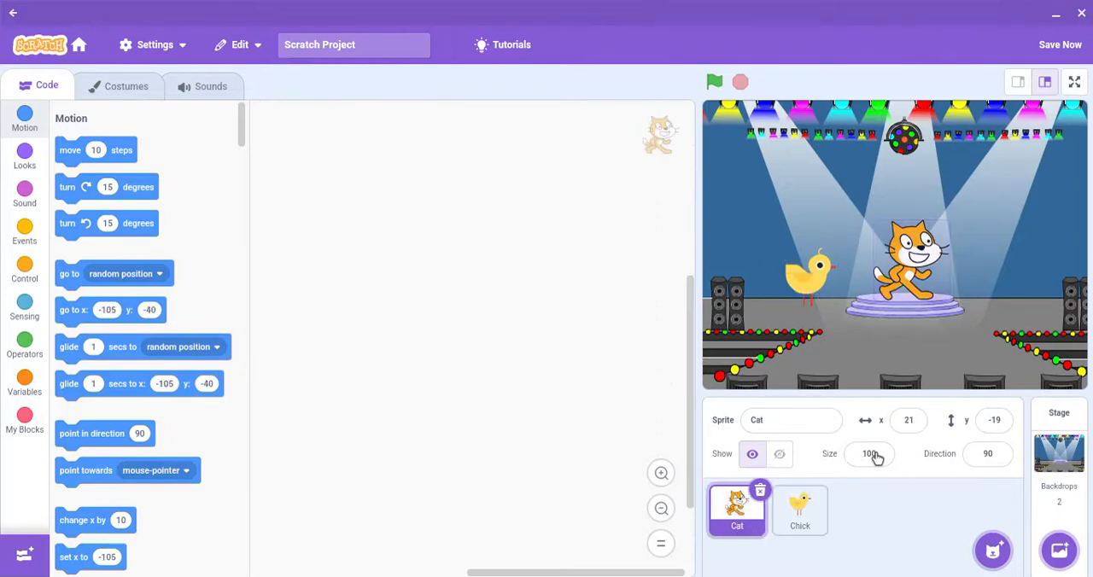
pyautogui.click(980, 455)
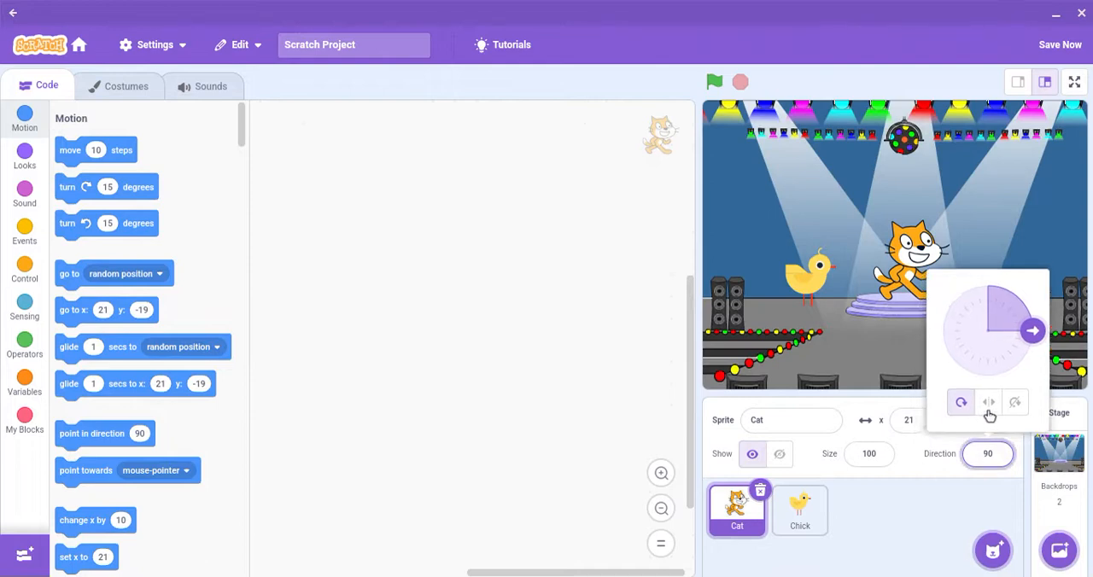
pyautogui.click(988, 408)
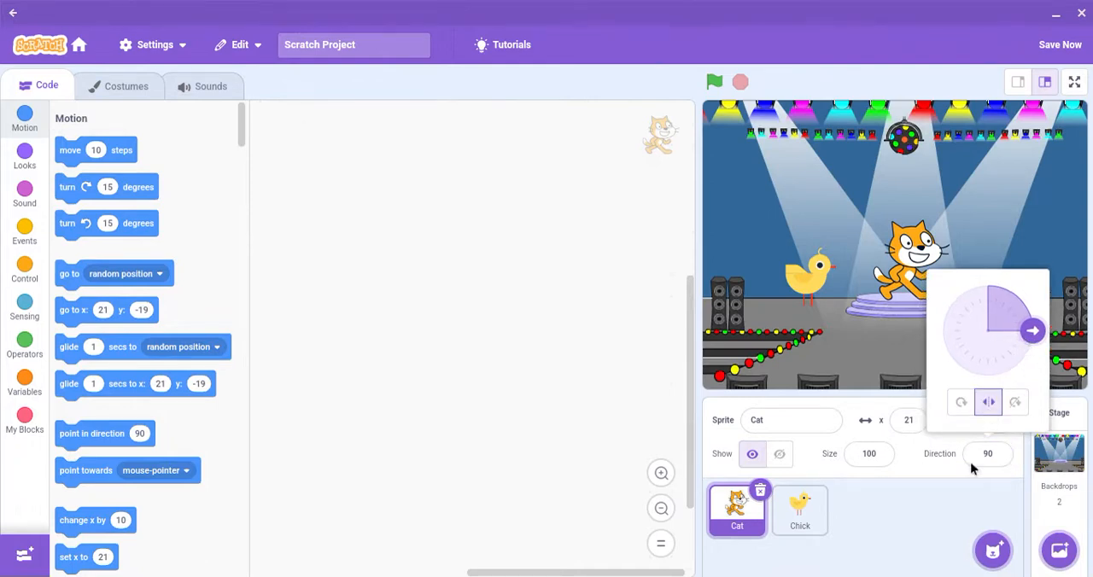
pyautogui.moveTo(1029, 339); pyautogui.dragTo(935, 374)
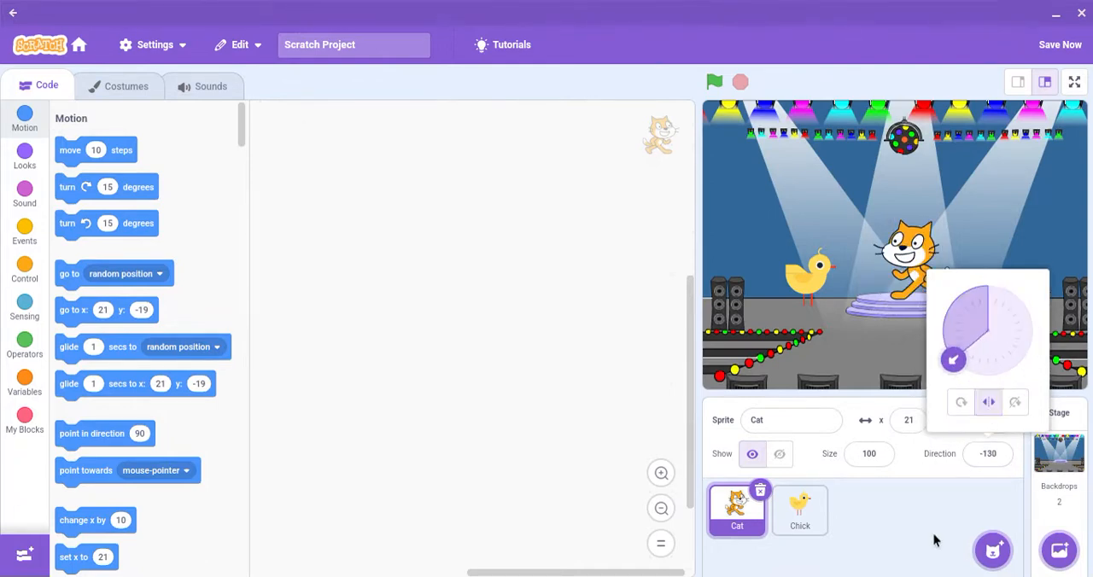
pyautogui.click(933, 534)
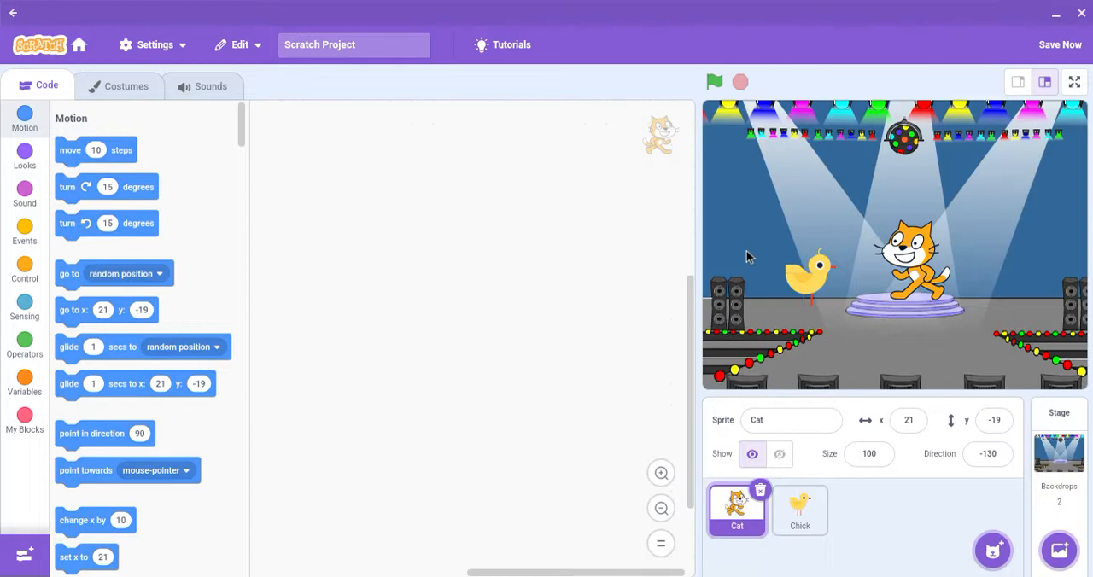
# Step: Compare the Cat sprite's costume1 and costume2 by alternating between them, ending on costume1
pyautogui.click(100, 89)
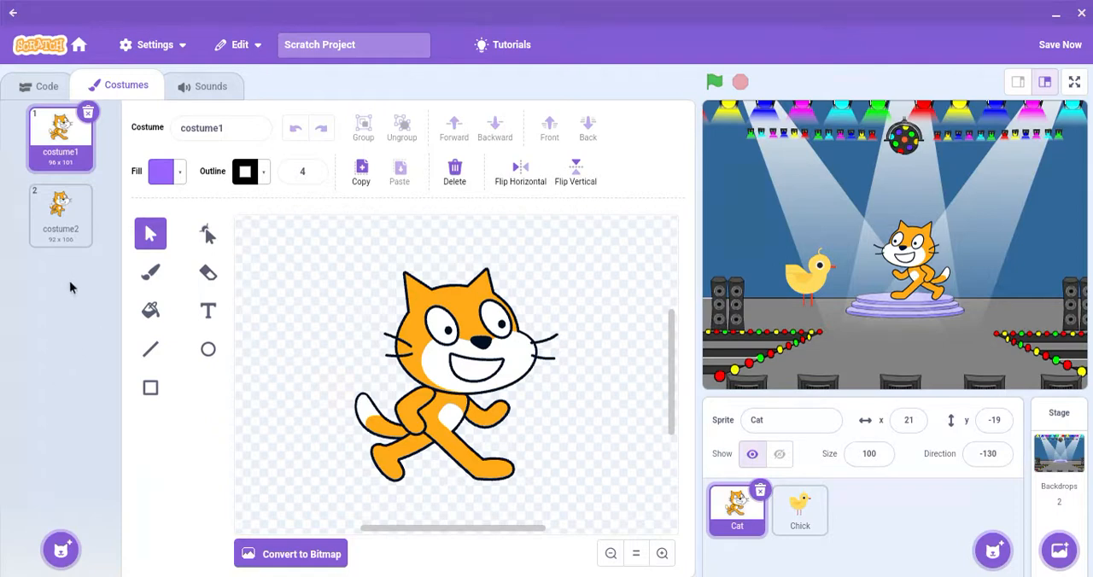
pyautogui.click(73, 234)
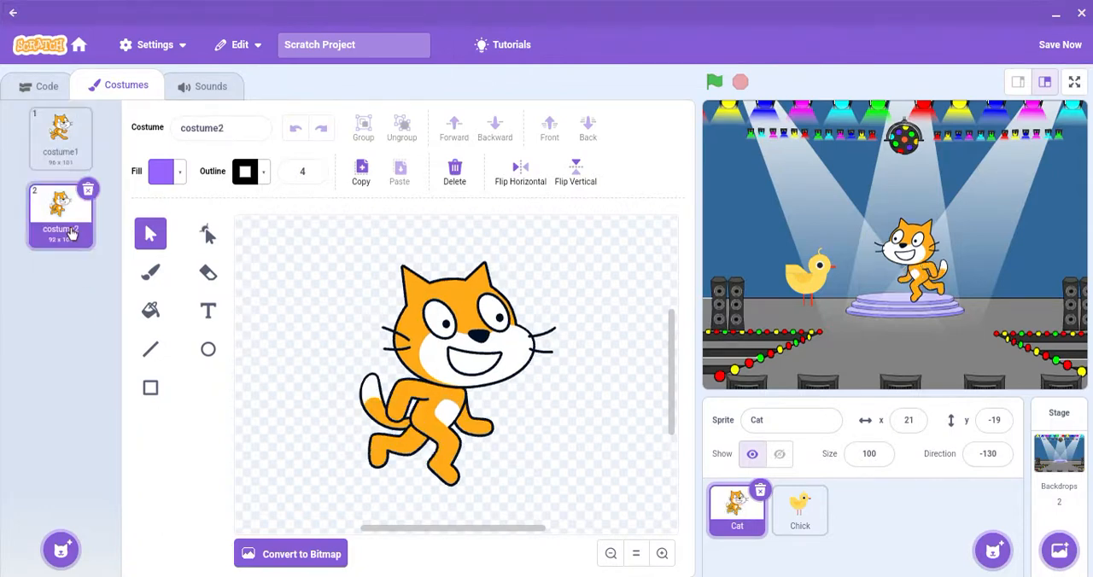
pyautogui.click(47, 147)
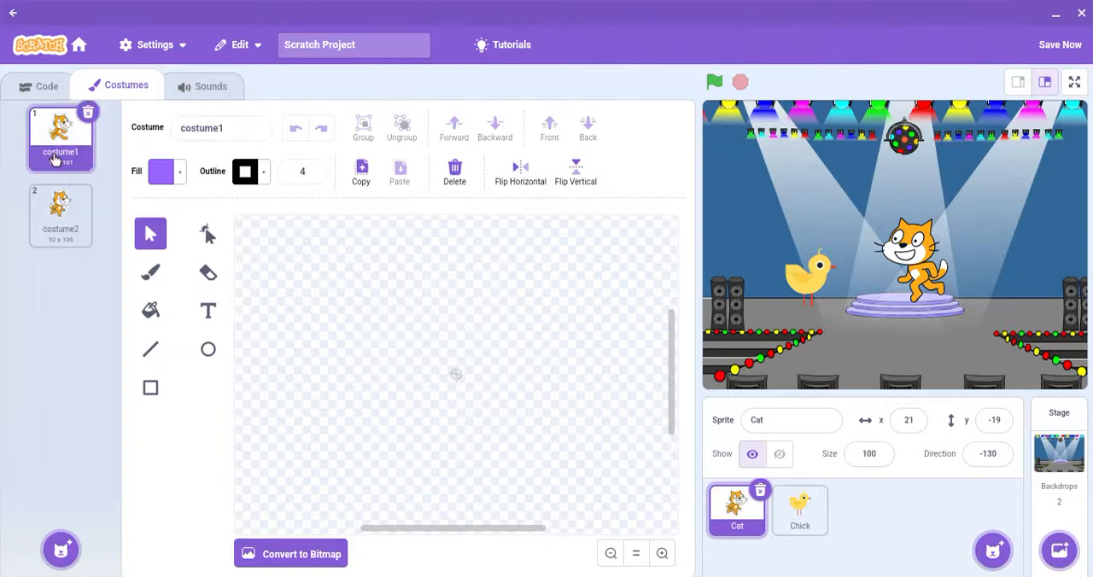
pyautogui.click(71, 242)
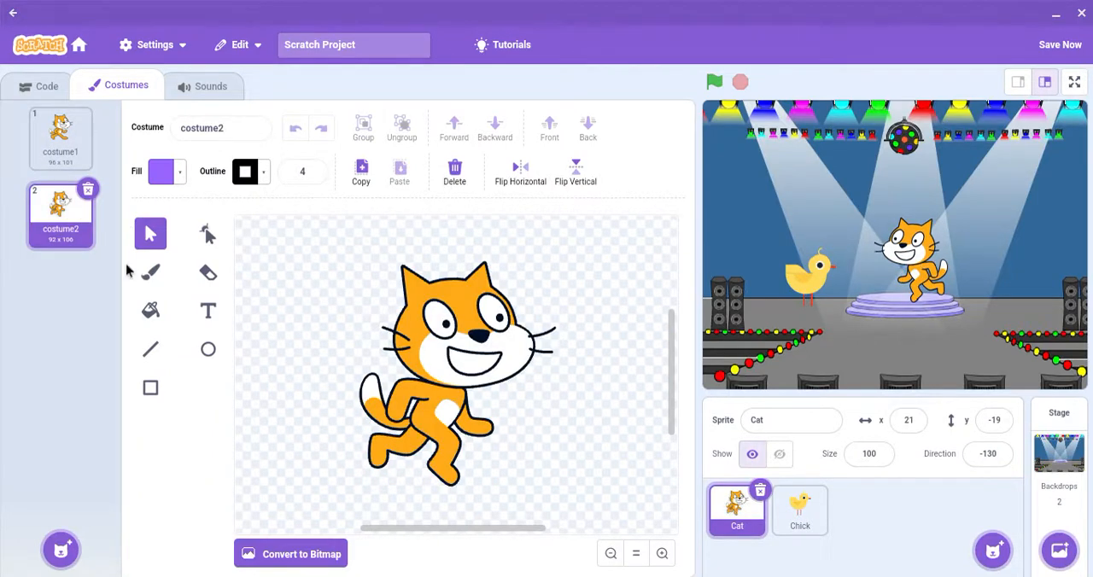
pyautogui.click(38, 145)
pyautogui.click(38, 195)
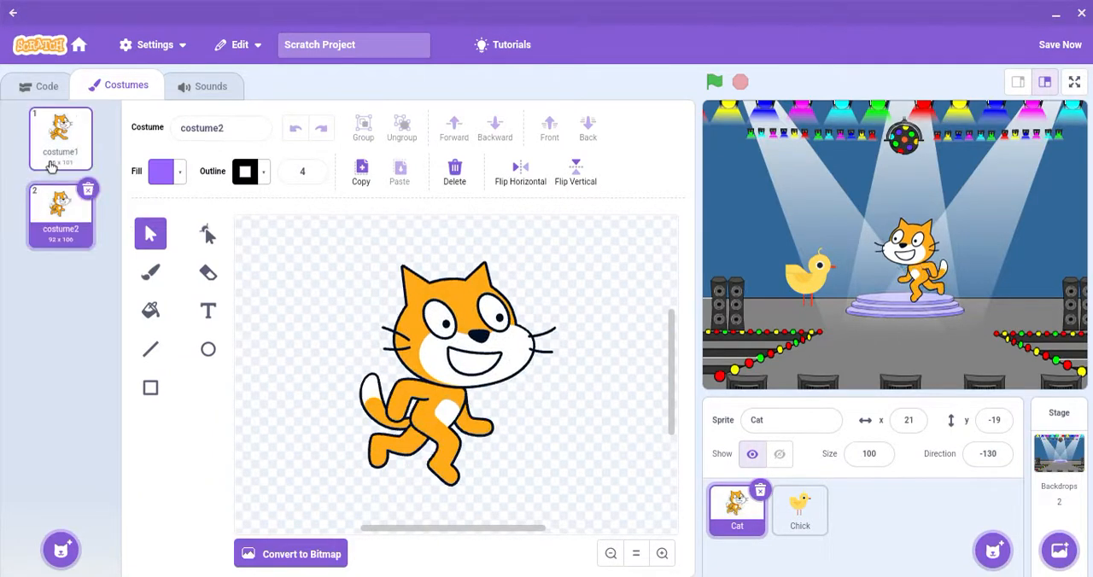
pyautogui.click(47, 141)
pyautogui.click(56, 192)
pyautogui.click(65, 152)
pyautogui.click(58, 205)
pyautogui.click(67, 161)
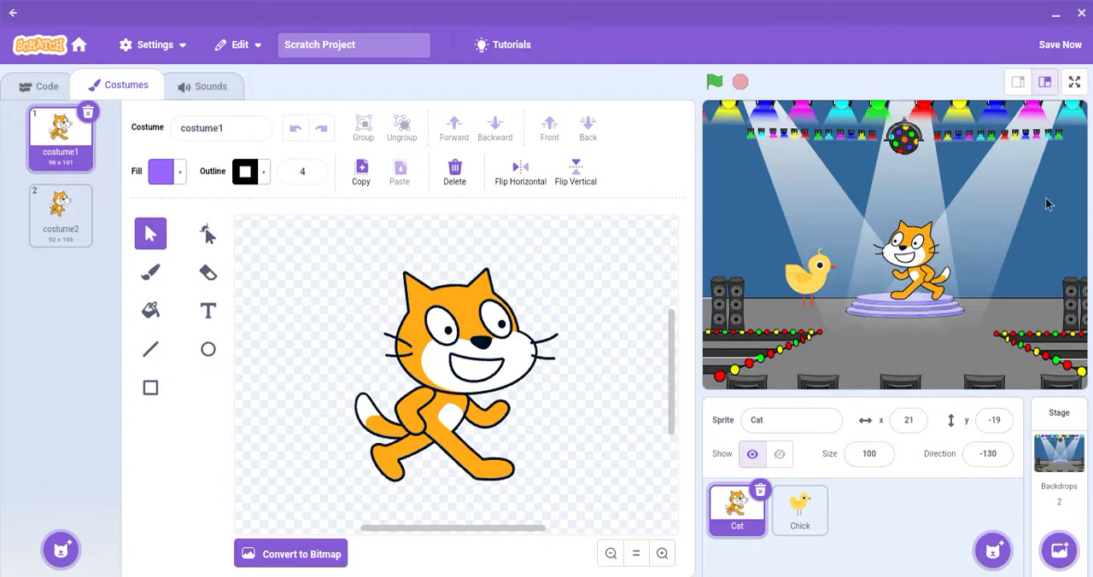
# Step: Look through the Chick sprite's costumes chick-a, chick-b and chick-c, ending on chick-a
pyautogui.click(799, 536)
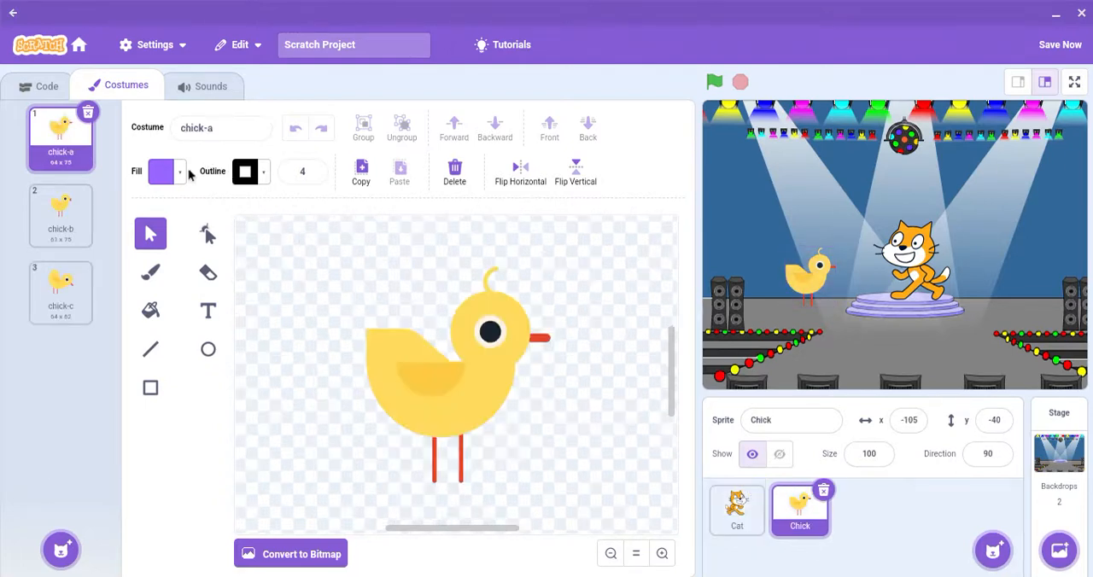
pyautogui.click(74, 214)
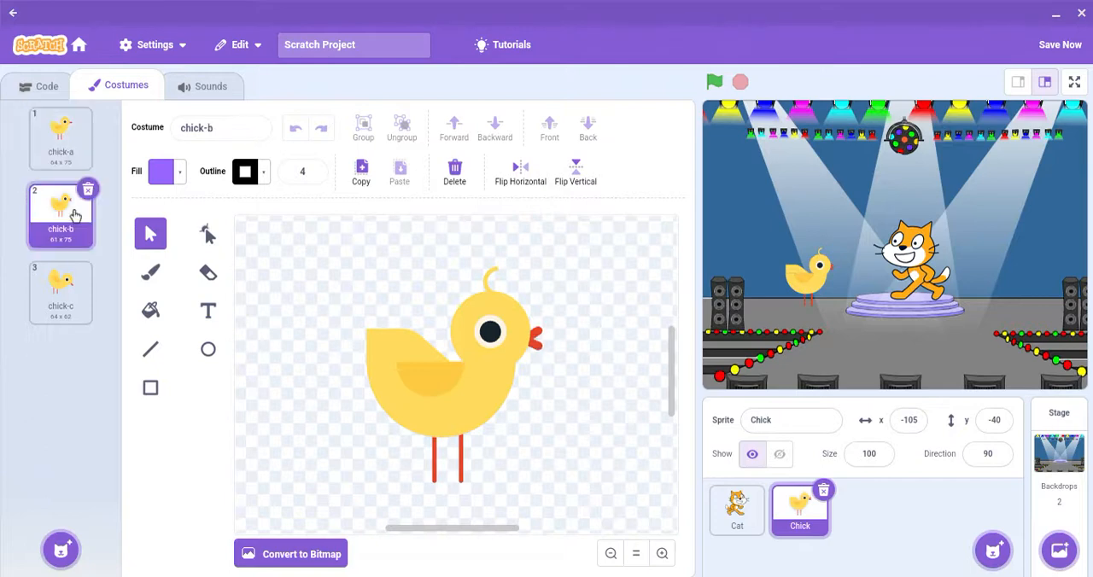
pyautogui.click(63, 285)
pyautogui.click(75, 228)
pyautogui.click(56, 136)
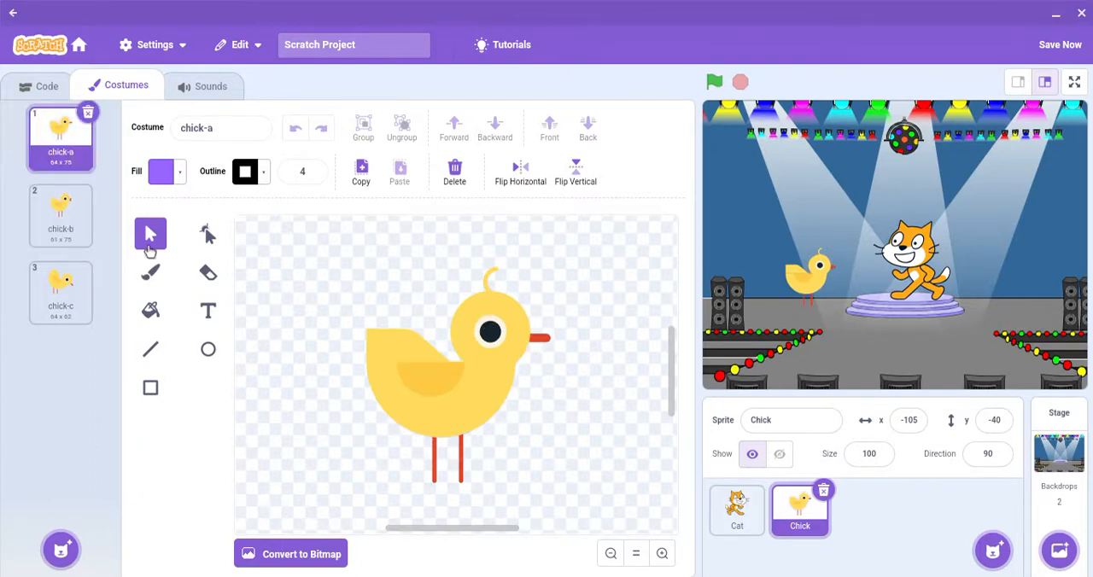
pyautogui.click(49, 88)
pyautogui.click(115, 85)
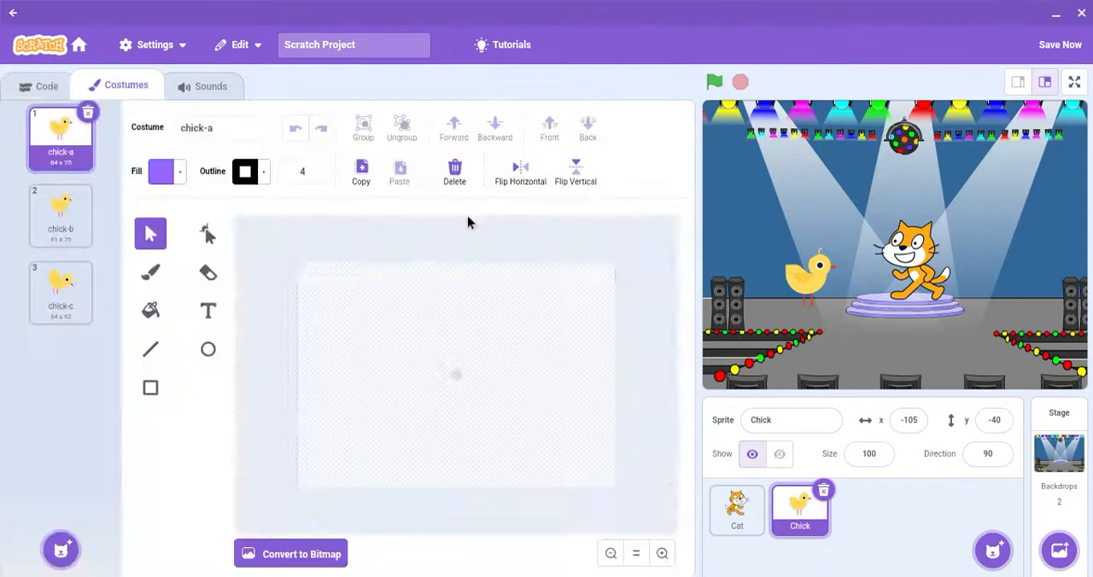
# Step: Search the sprite library for "fish", add the Fish sprite and move it below the cat to about x -5, y -110
pyautogui.moveTo(1004, 556)
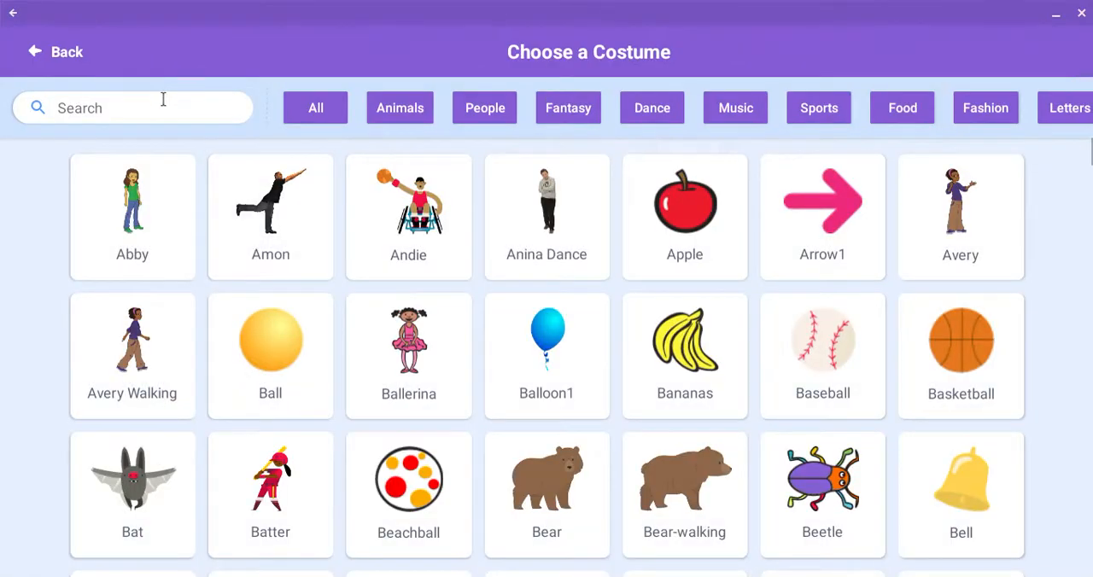
pyautogui.click(163, 100)
pyautogui.write('fi')
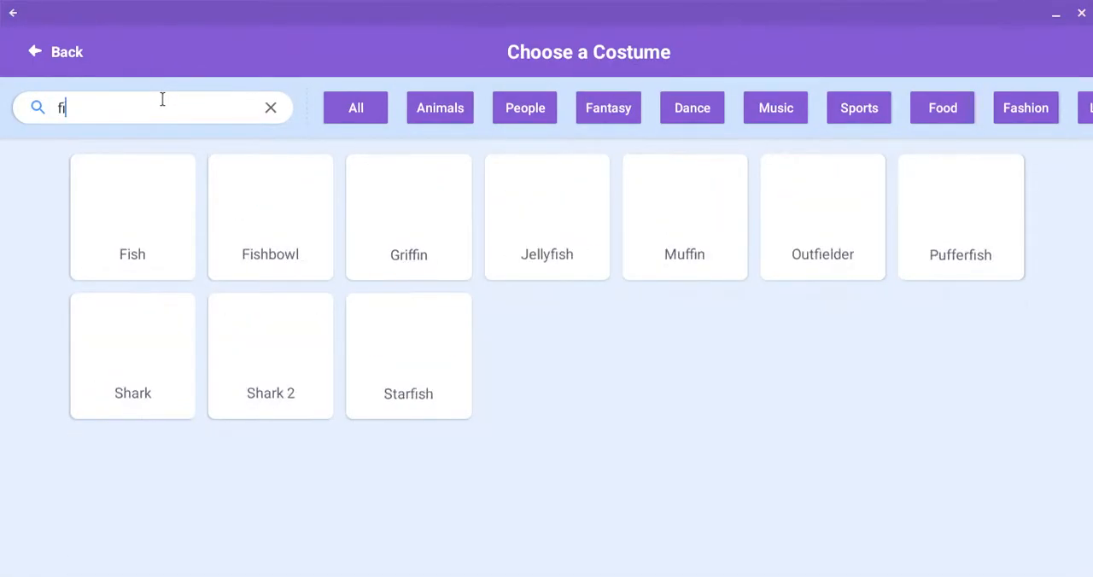
pyautogui.write('sh')
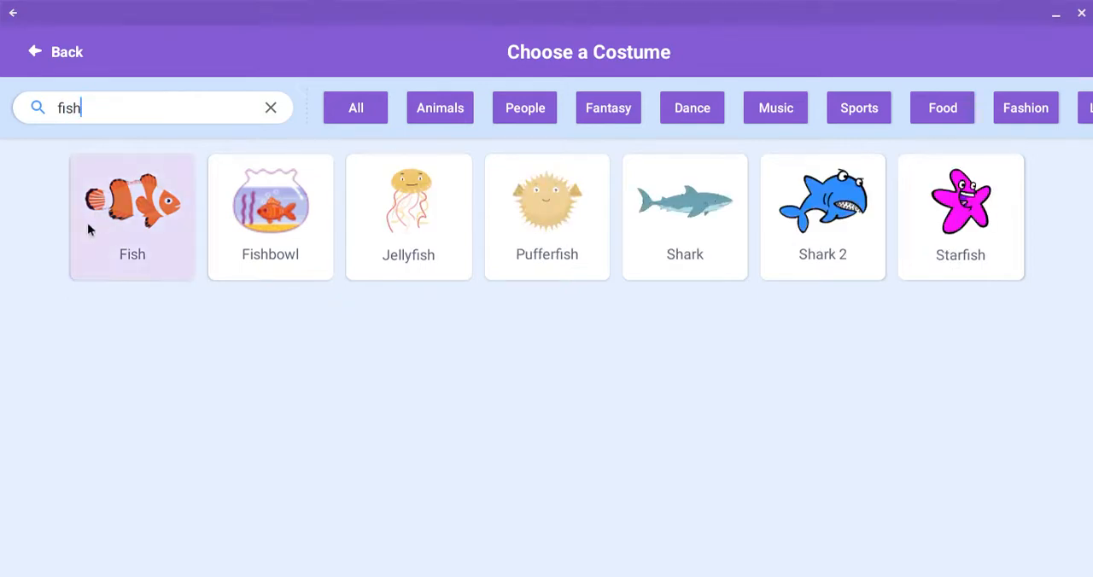
pyautogui.click(87, 223)
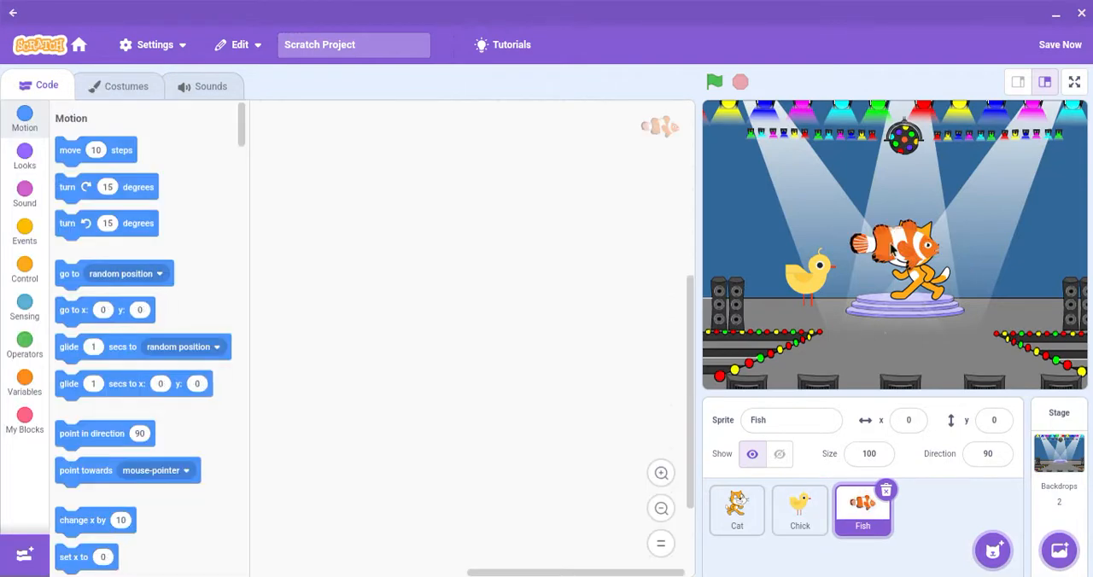
pyautogui.moveTo(891, 248); pyautogui.dragTo(885, 339)
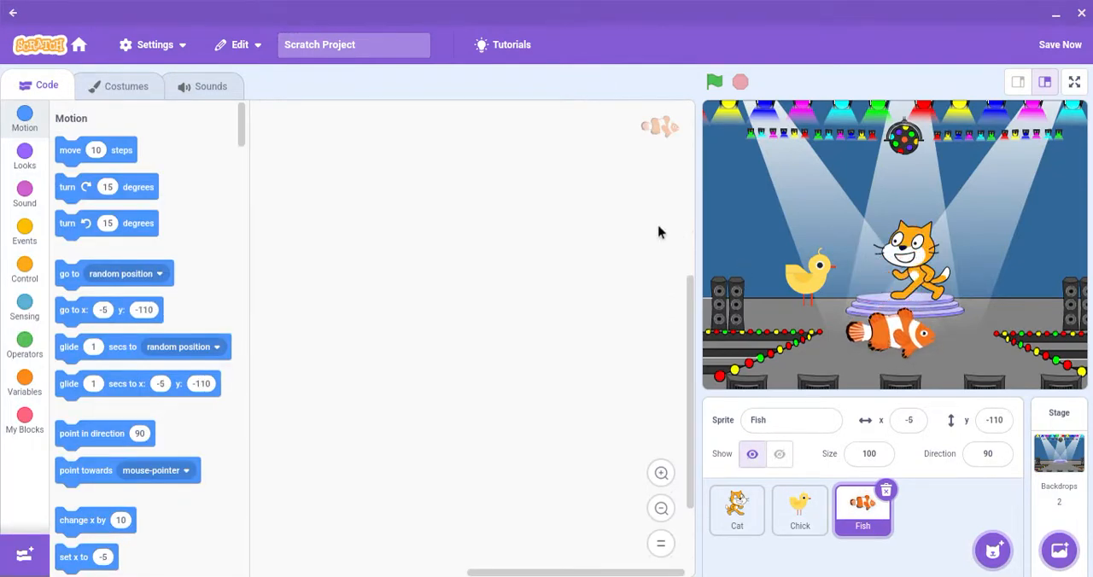
# Step: Look through the Fish sprite's costumes fish-a, fish-b, fish-c and fish-d, ending on fish-d
pyautogui.click(152, 79)
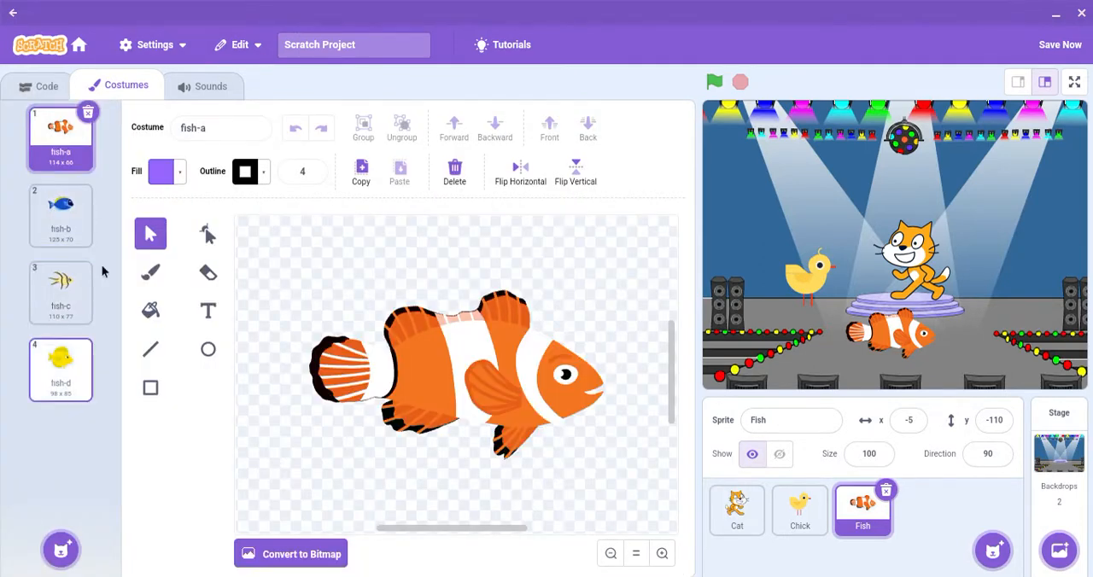
pyautogui.click(75, 217)
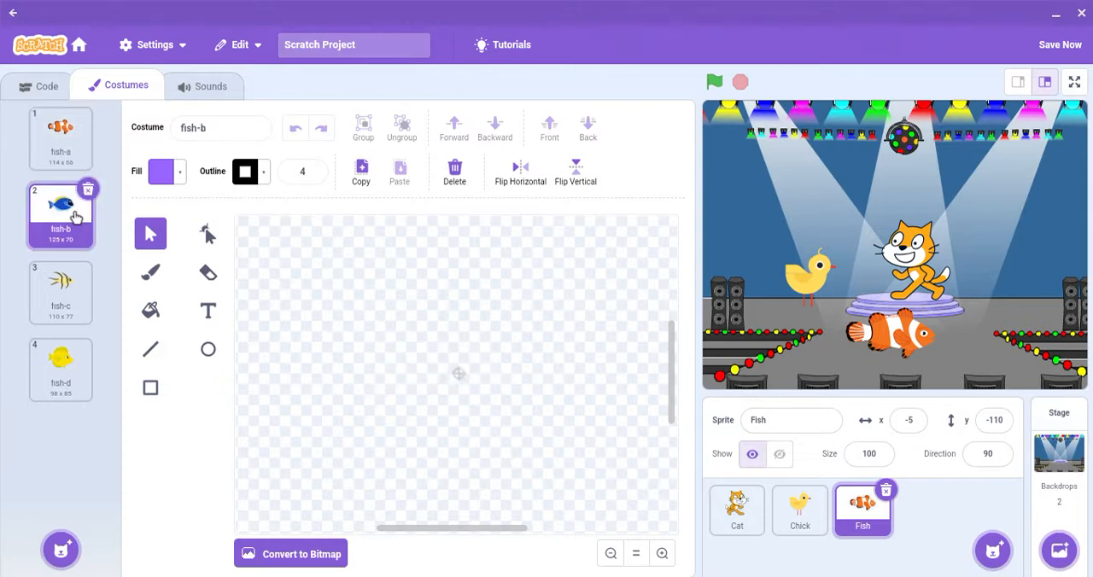
pyautogui.click(61, 304)
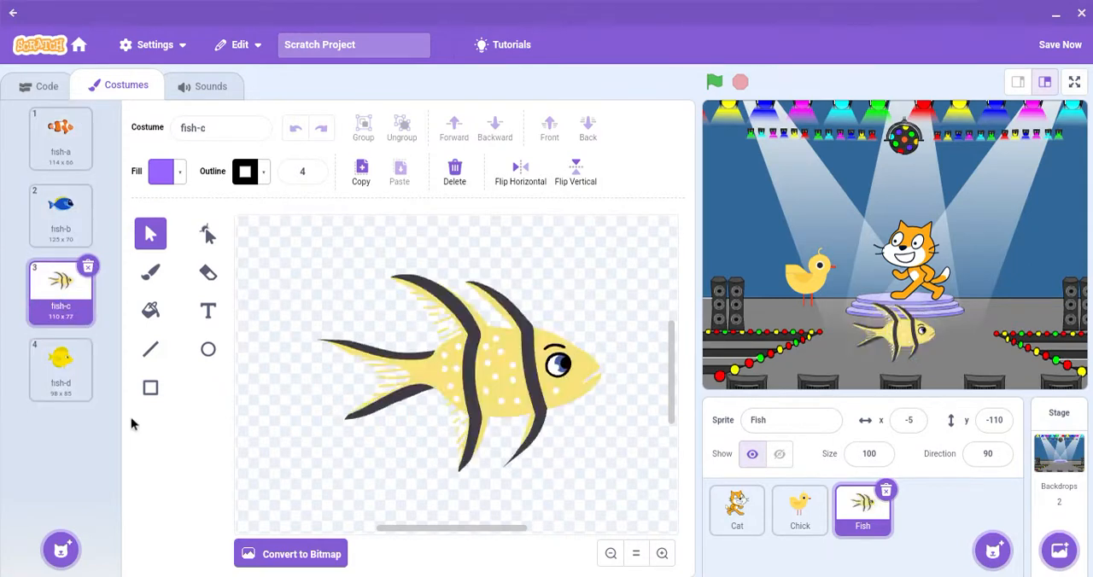
pyautogui.click(72, 387)
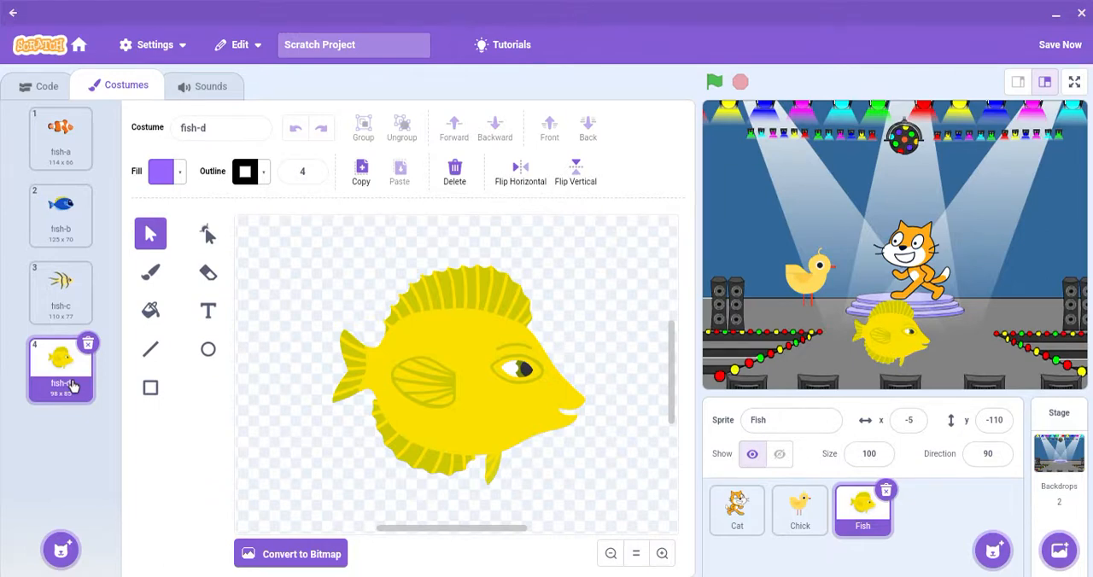
# Step: Browse the costume library for the Fish sprite and return to the costume editor without adding a costume
pyautogui.moveTo(60, 551)
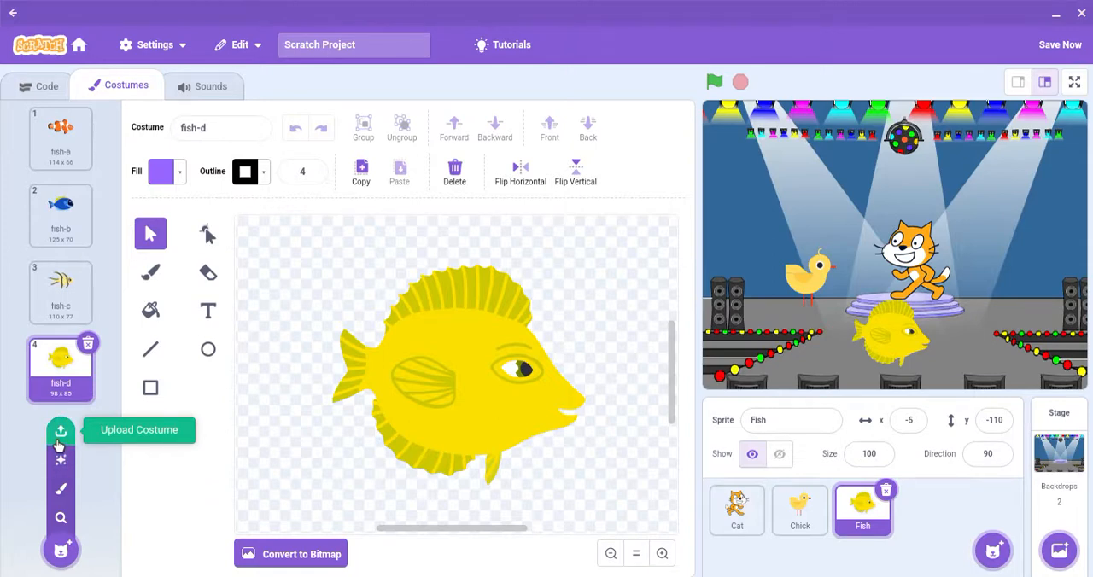
pyautogui.click(60, 518)
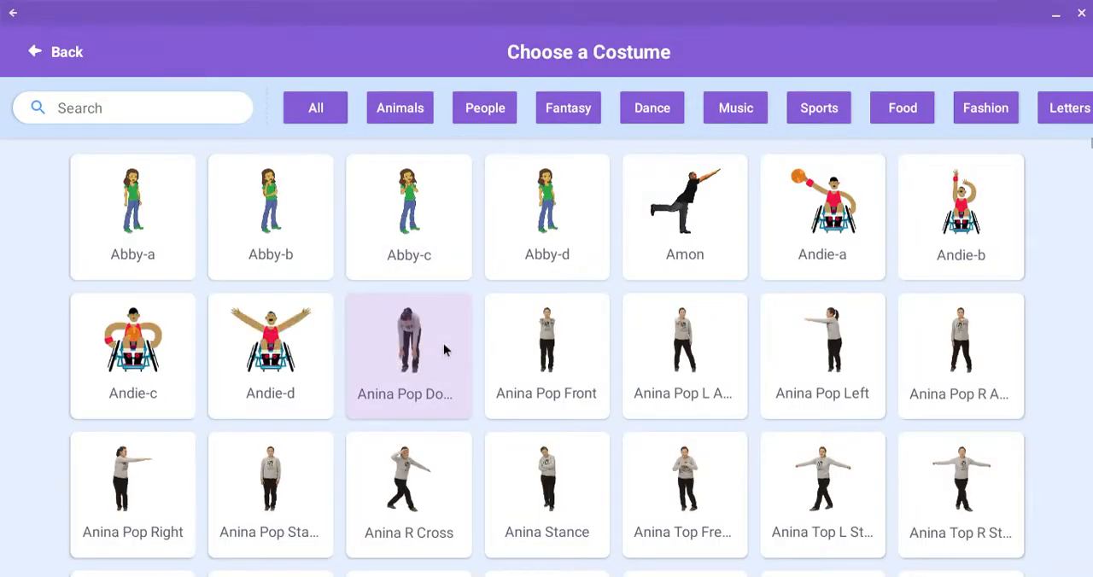
pyautogui.scroll(-10, 443, 350)
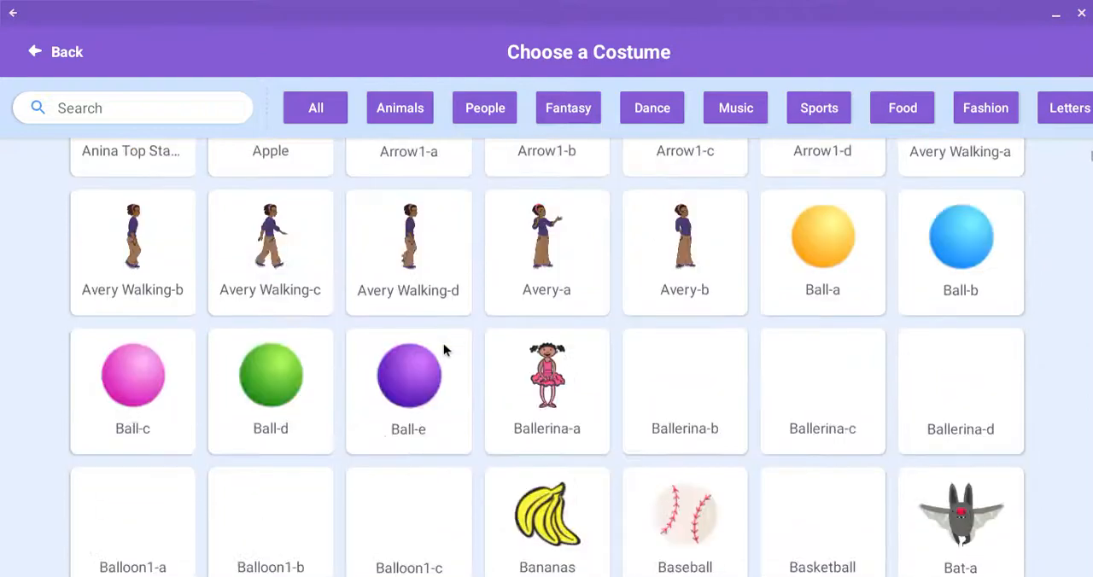
pyautogui.scroll(-3, 443, 345)
pyautogui.scroll(2, 444, 345)
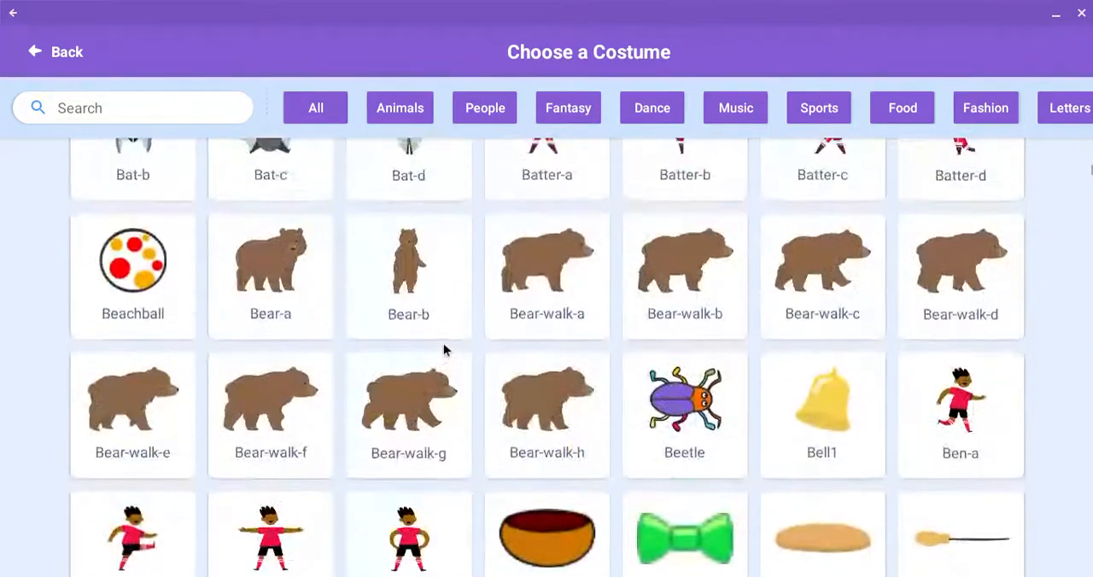
pyautogui.click(64, 57)
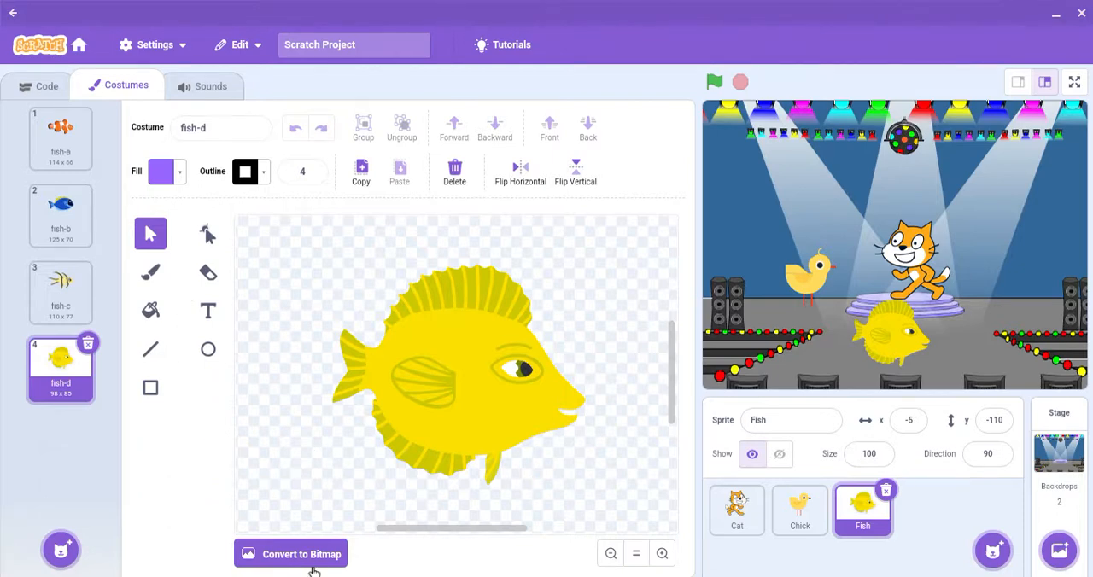
# Step: Convert the fish-d costume to bitmap and fill the fish's yellow body with purple
pyautogui.click(311, 560)
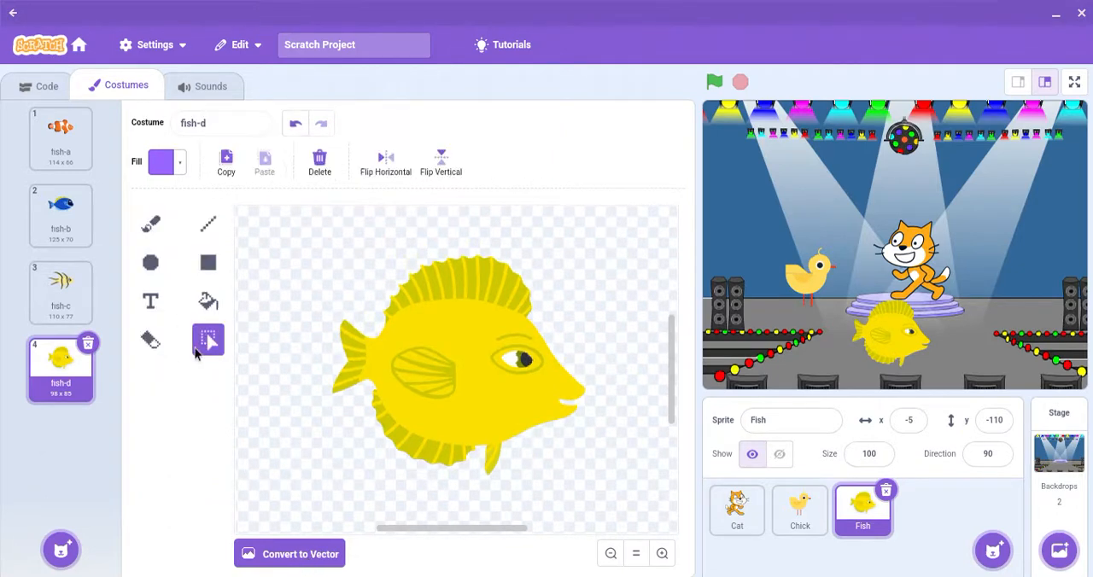
pyautogui.click(209, 302)
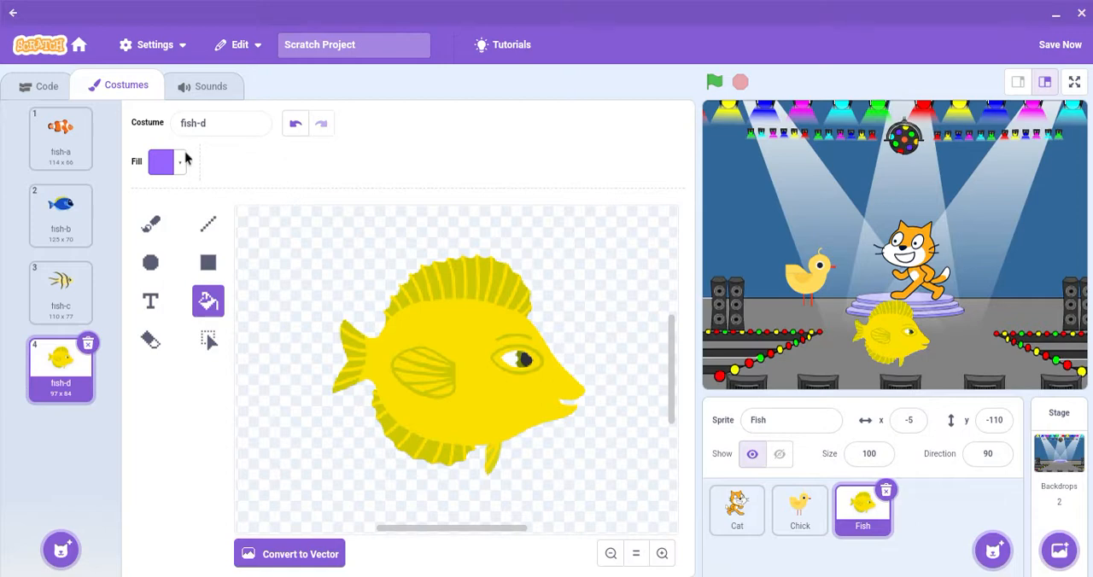
pyautogui.click(465, 334)
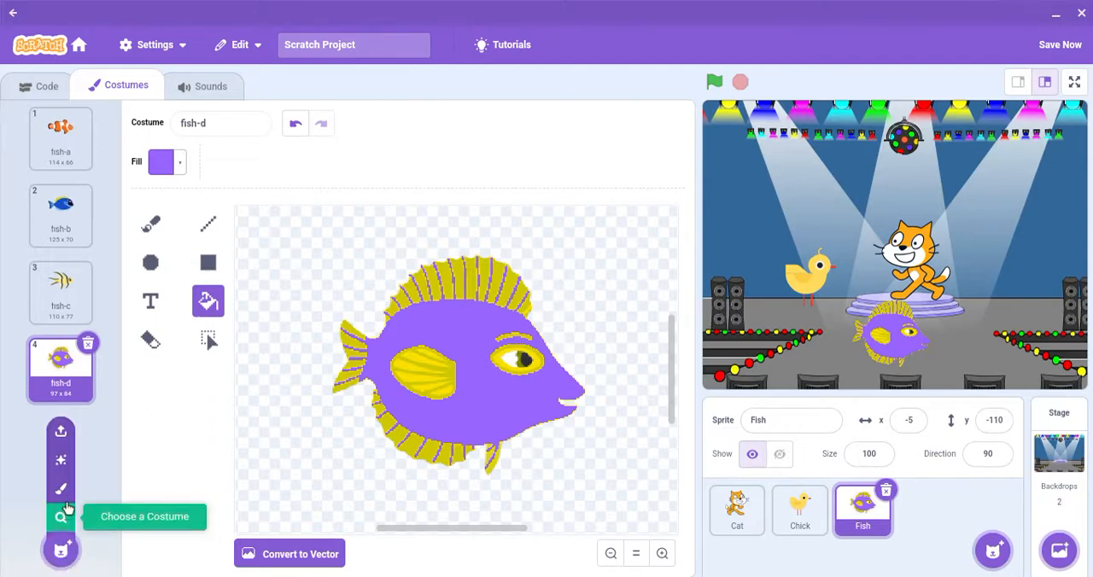
# Step: Create a new painted costume for the Fish sprite and brush a freehand purple fish outline with a tail at brush size 10
pyautogui.click(62, 490)
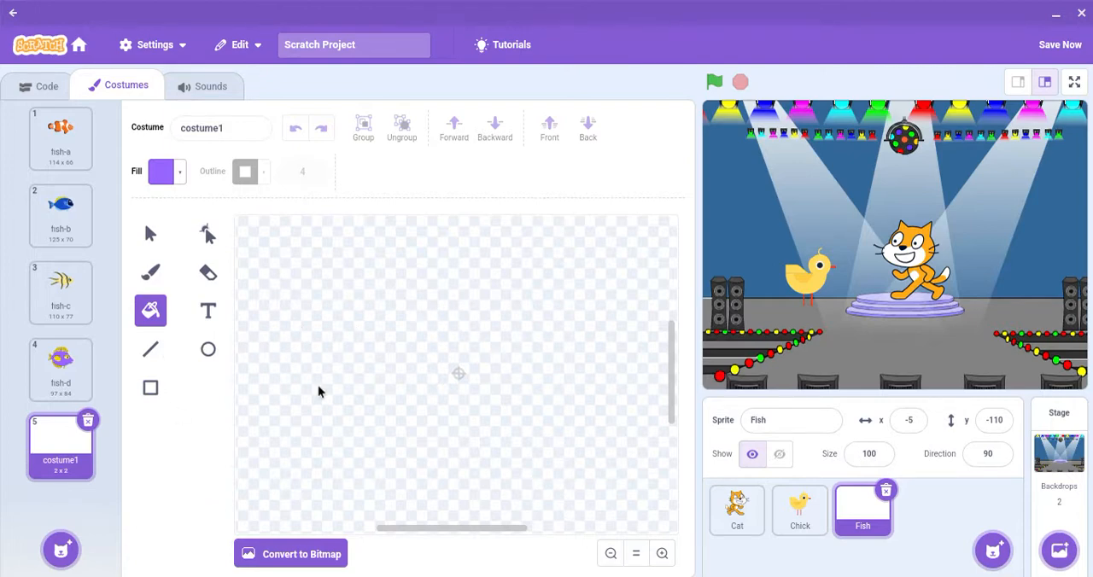
pyautogui.click(150, 272)
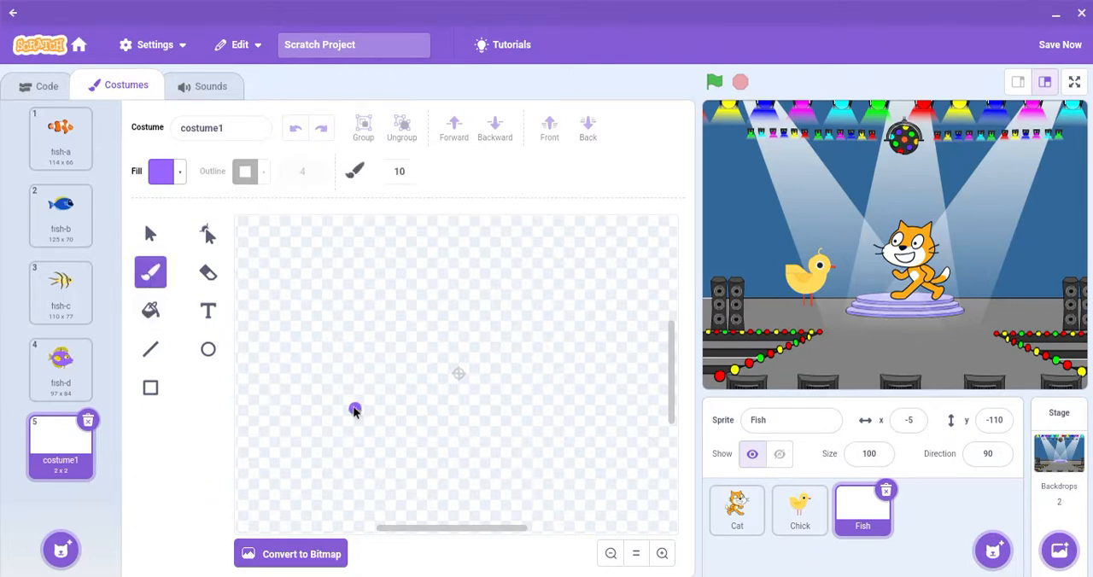
pyautogui.moveTo(353, 409)
pyautogui.mouseDown()
pyautogui.moveTo(370, 369)
pyautogui.moveTo(410, 341)
pyautogui.moveTo(556, 339)
pyautogui.moveTo(609, 351)
pyautogui.mouseUp()
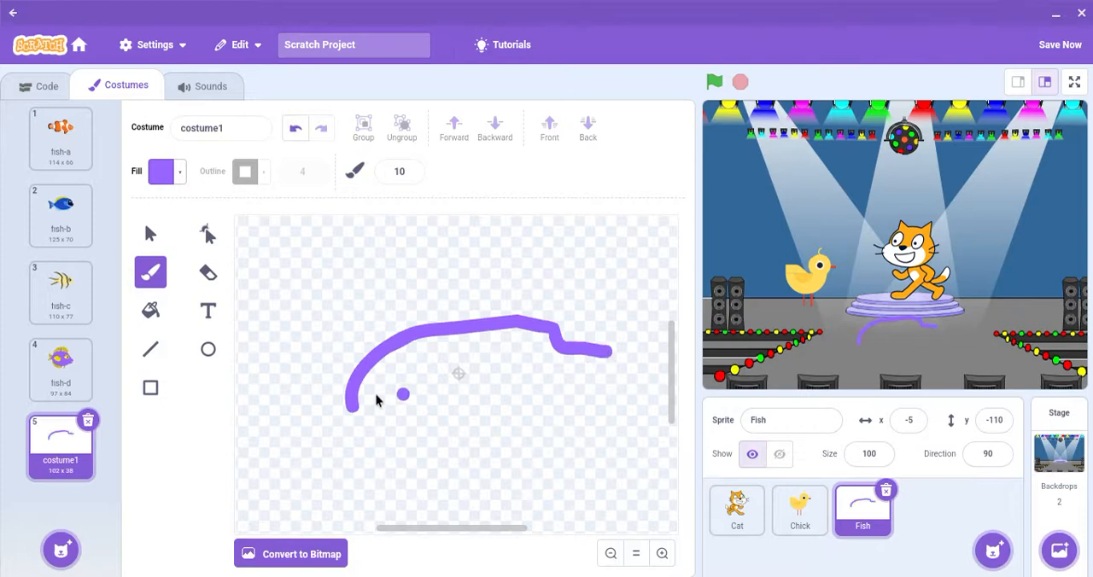
pyautogui.moveTo(356, 411)
pyautogui.mouseDown()
pyautogui.moveTo(469, 439)
pyautogui.moveTo(581, 420)
pyautogui.moveTo(603, 406)
pyautogui.moveTo(620, 361)
pyautogui.moveTo(593, 320)
pyautogui.moveTo(654, 404)
pyautogui.mouseUp()
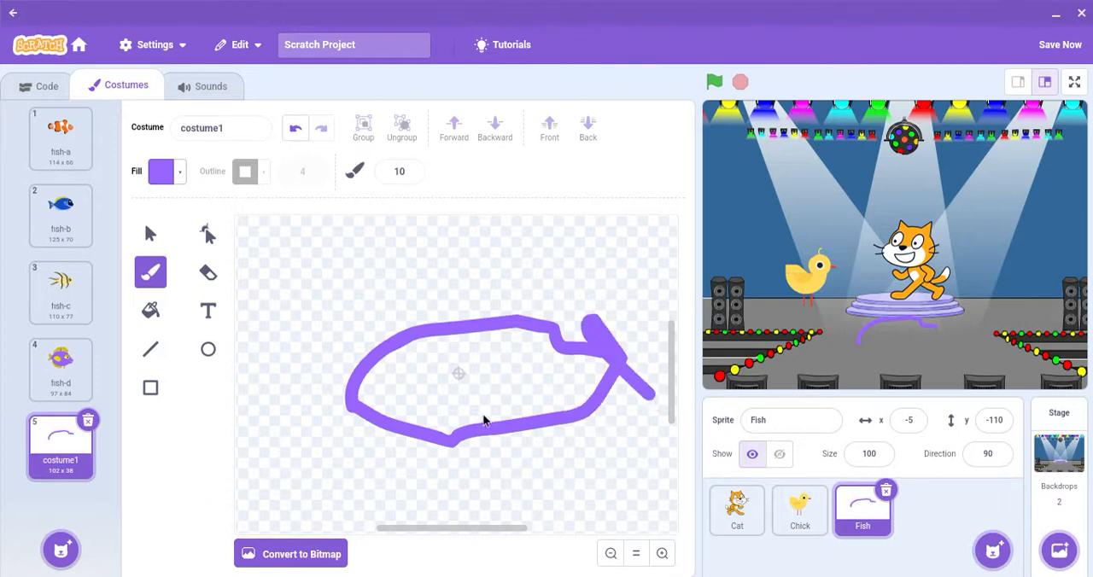
# Step: Add a dot eye and a curved mouth to the hand-drawn fish and delete this painted costume
pyautogui.click(406, 379)
pyautogui.click(371, 392)
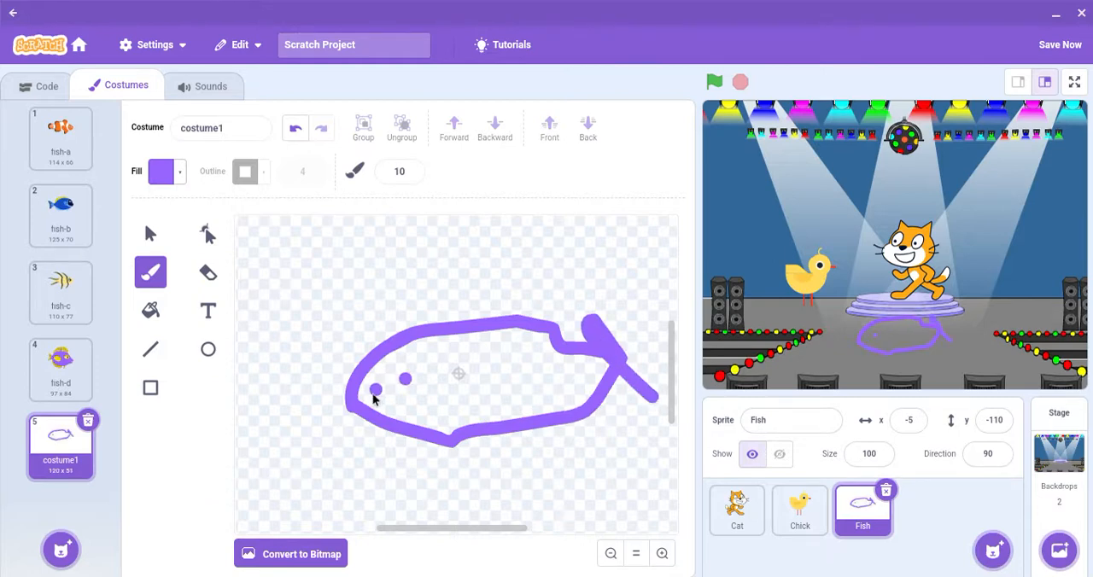
pyautogui.hotkey('ctrl', 'z')
pyautogui.moveTo(366, 405)
pyautogui.mouseDown()
pyautogui.moveTo(402, 420)
pyautogui.moveTo(437, 393)
pyautogui.mouseUp()
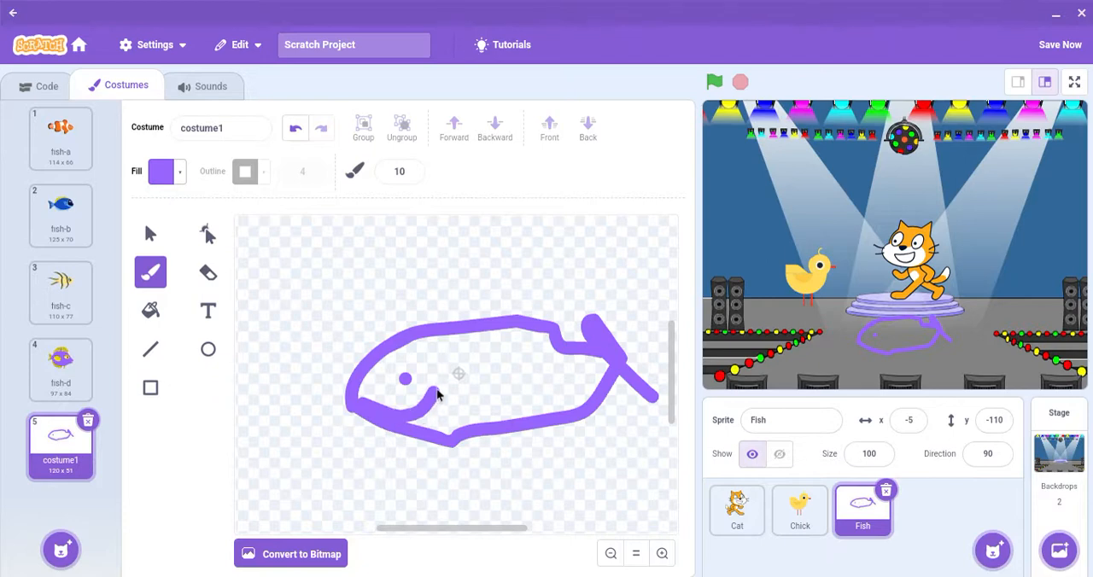
pyautogui.click(88, 421)
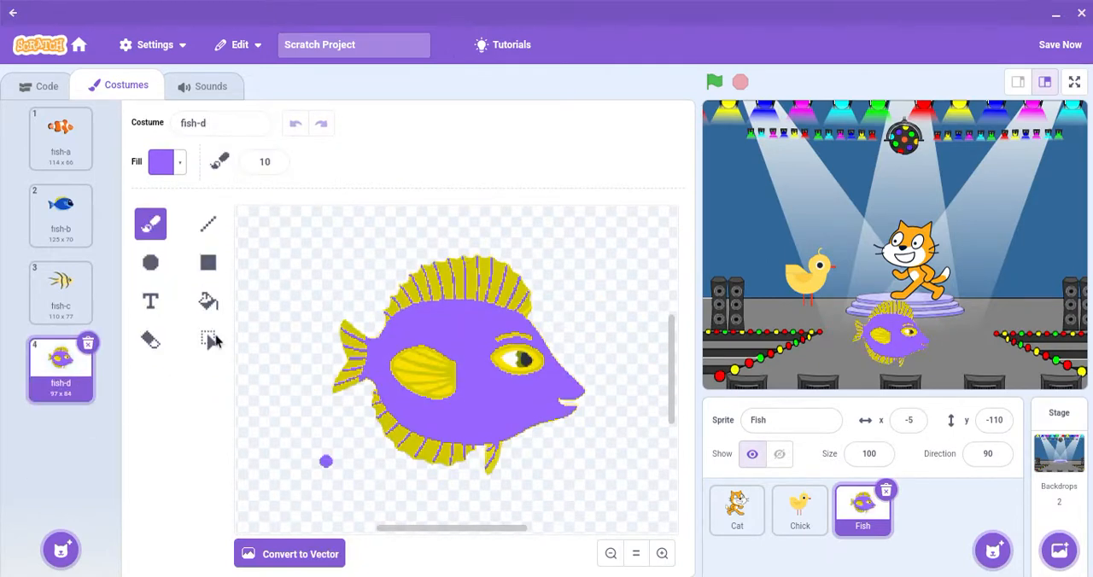
# Step: Switch the Fish sprite through costumes fish-c, fish-b and fish-a, and settle on fish-c
pyautogui.click(58, 291)
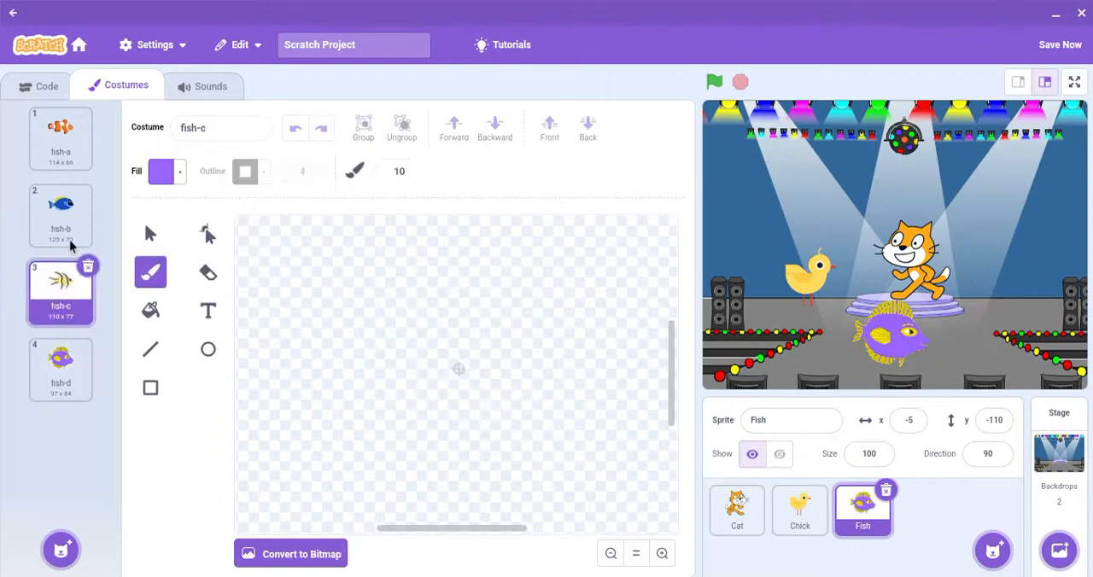
pyautogui.click(68, 231)
pyautogui.click(73, 135)
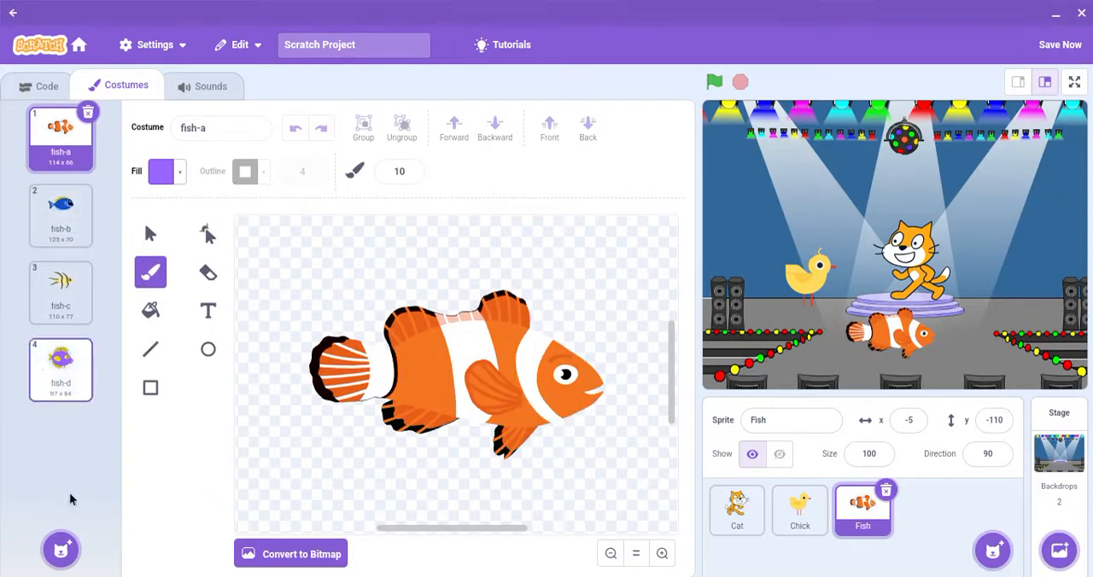
pyautogui.click(38, 273)
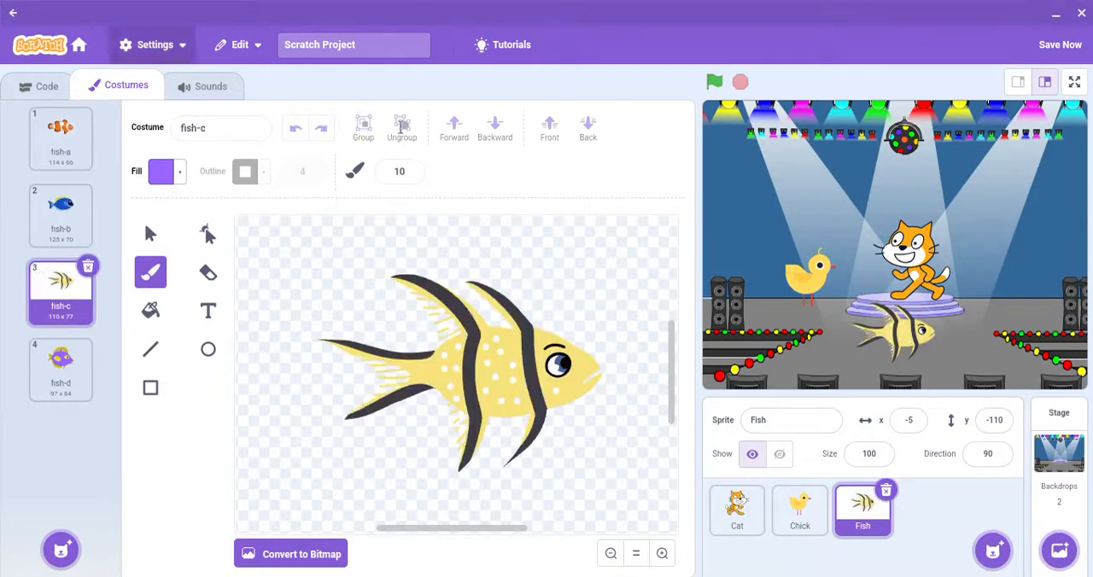
# Step: Play the Fish sprite's bubbles sound, raise the device volume and play the sound again
pyautogui.click(206, 88)
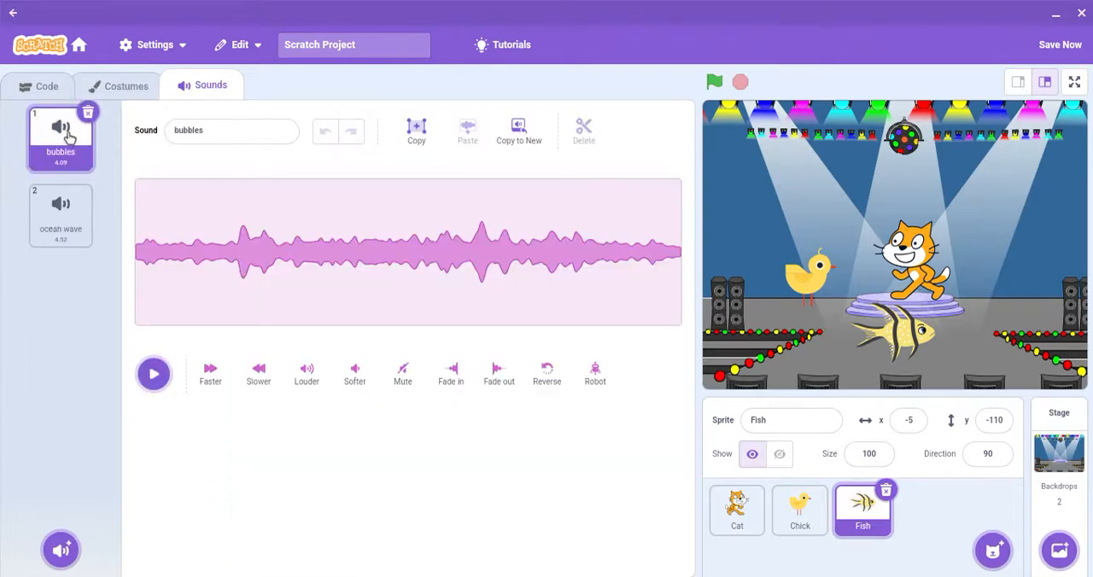
pyautogui.click(143, 380)
pyautogui.press('XF86AudioRaiseVolume')
pyautogui.press('XF86AudioRaiseVolume')
pyautogui.press('XF86AudioRaiseVolume')
pyautogui.press('XF86AudioRaiseVolume')
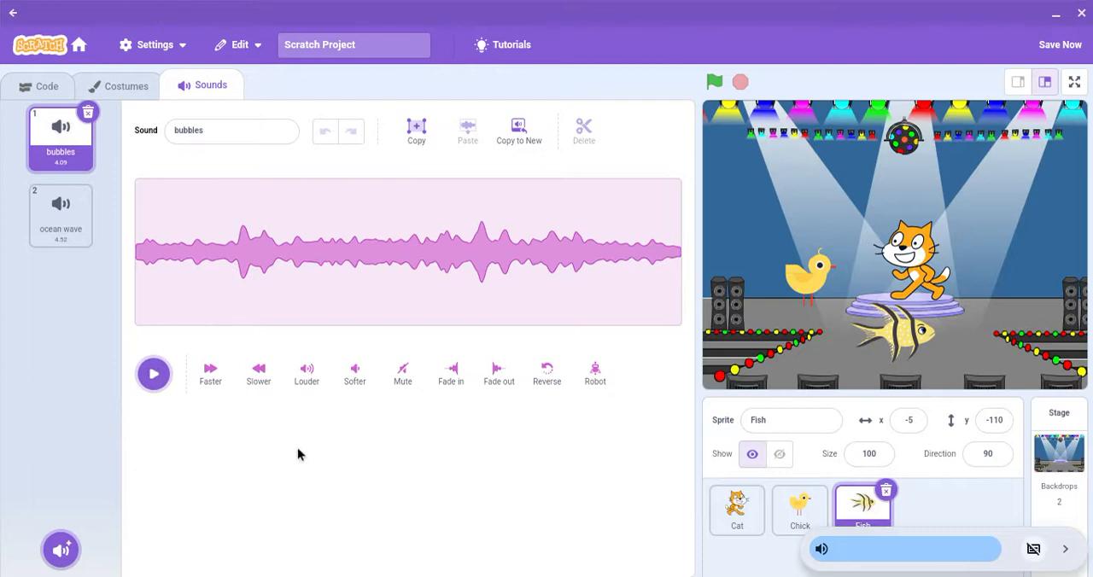
pyautogui.click(151, 378)
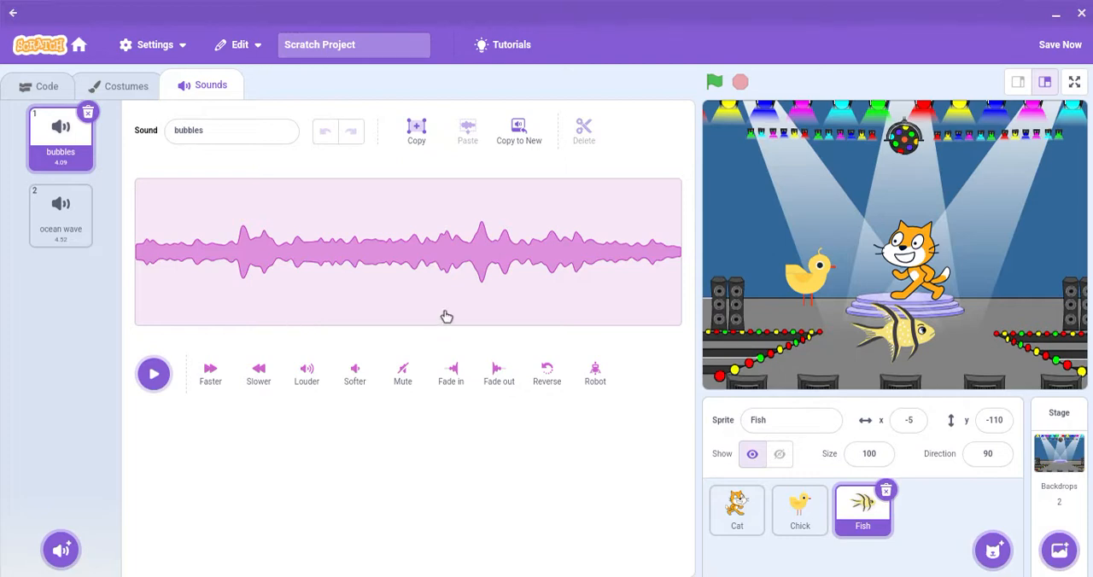
# Step: Apply the Faster effect twice and the Slower effect once to the bubbles sound
pyautogui.click(209, 376)
pyautogui.click(205, 378)
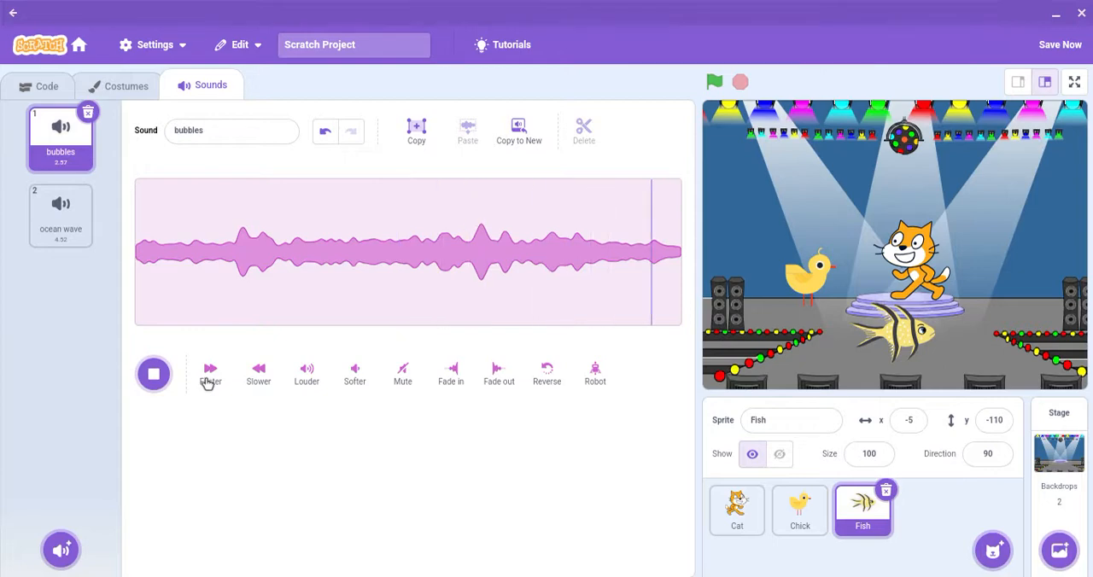
pyautogui.click(260, 381)
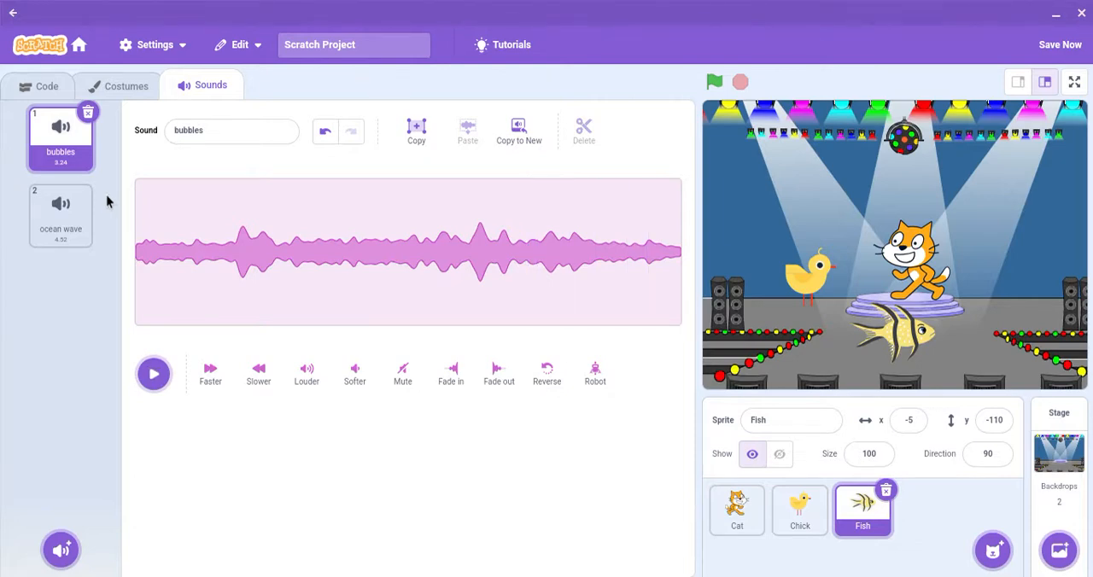
# Step: Select the Fish sprite's ocean wave sound and play it
pyautogui.click(64, 235)
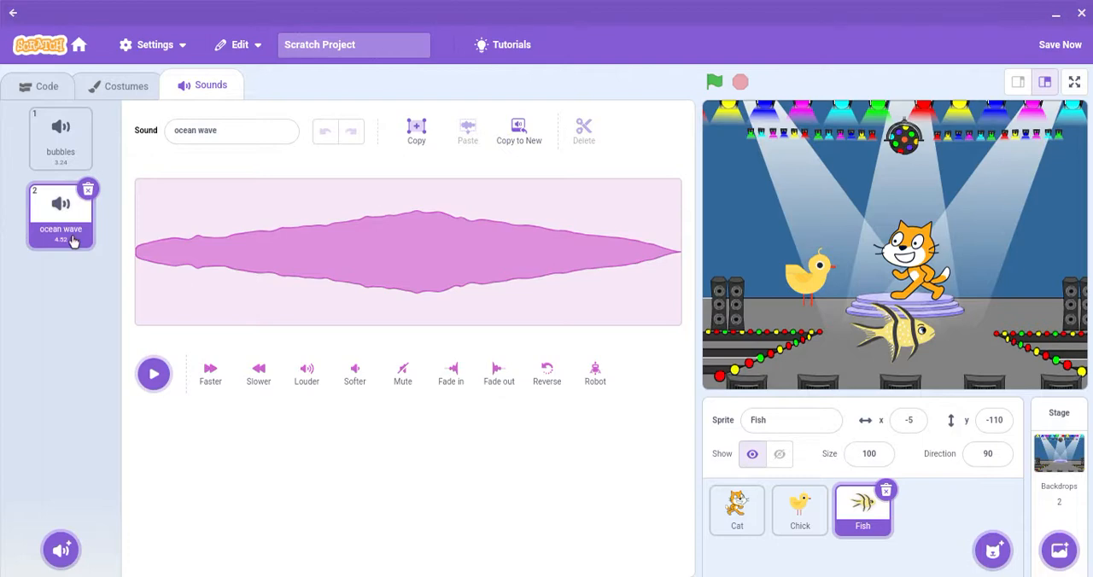
pyautogui.click(154, 376)
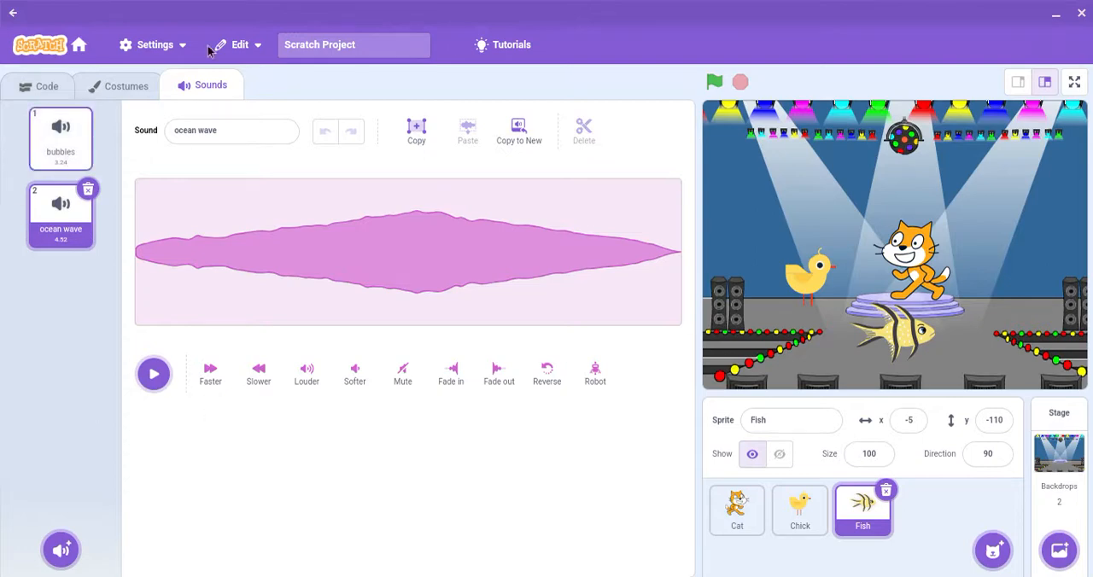
# Step: Open the sound library for the Fish sprite, browse through all the sounds and preview the Bird sound
pyautogui.moveTo(63, 551)
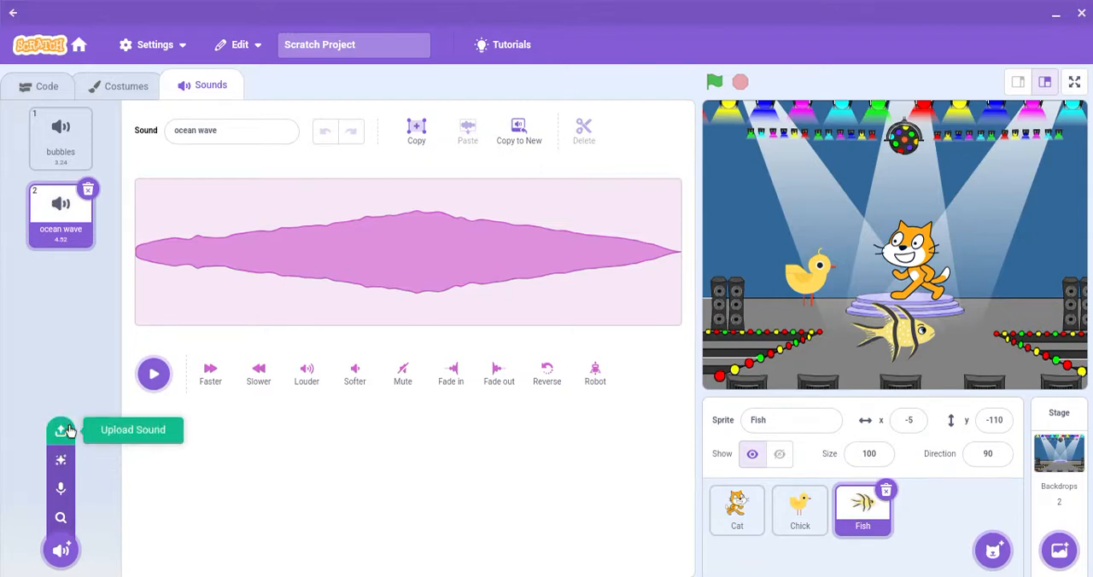
pyautogui.click(60, 518)
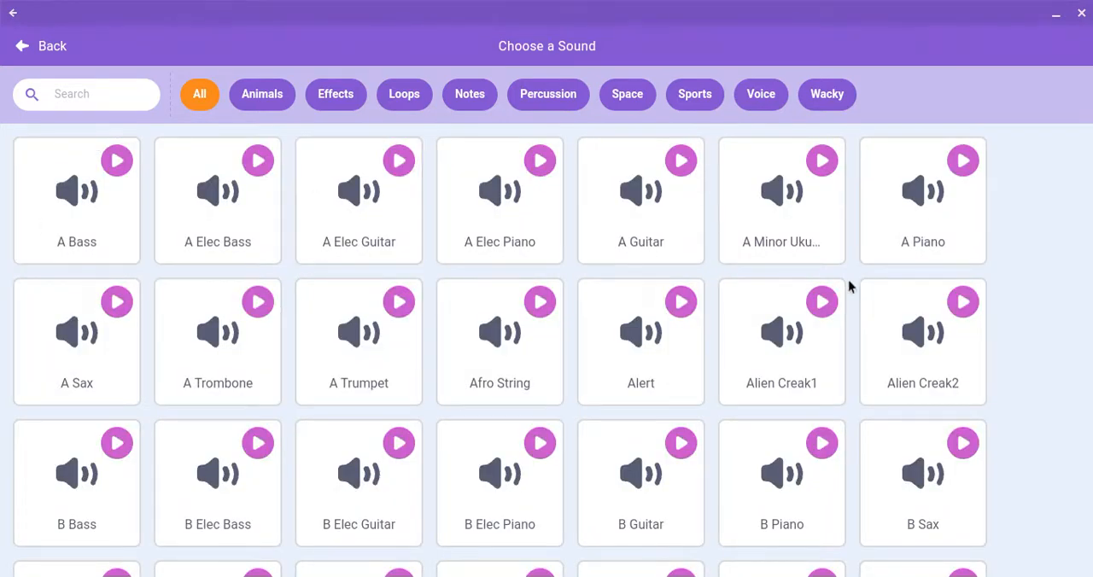
pyautogui.scroll(-1, 849, 287)
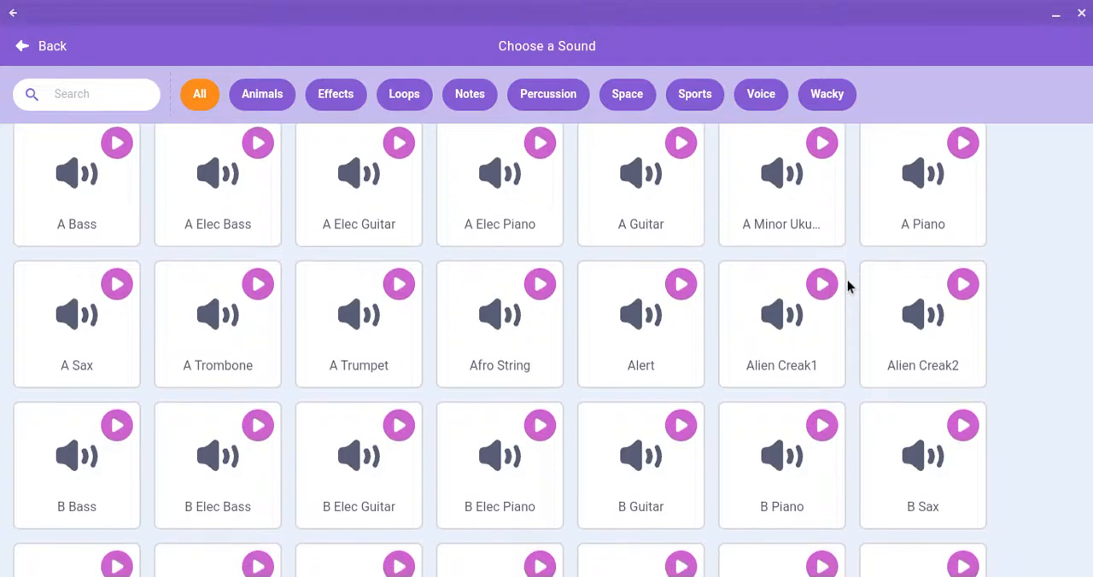
pyautogui.scroll(-2, 849, 286)
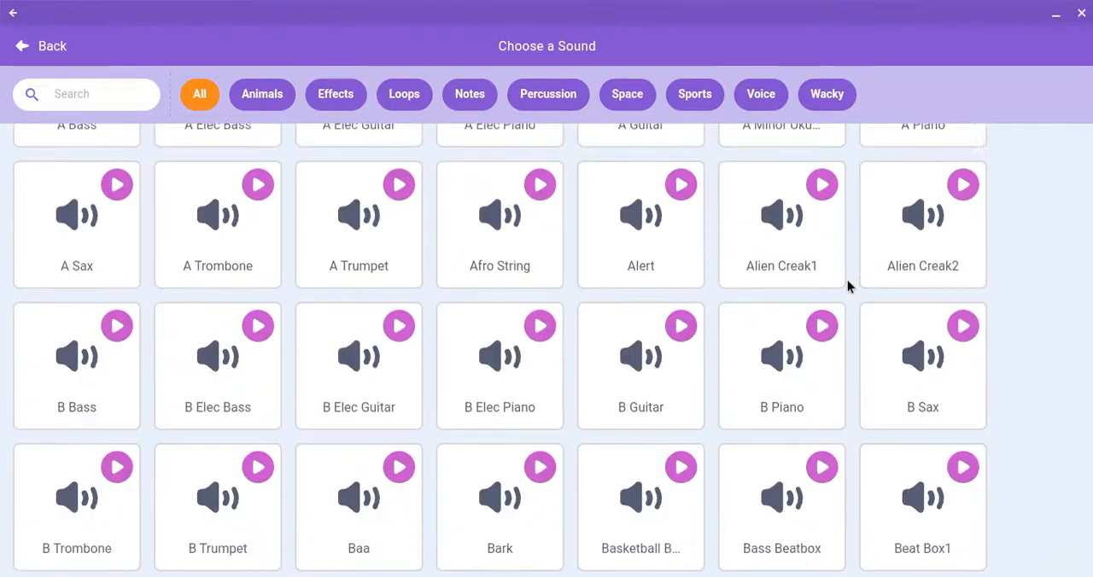
pyautogui.scroll(-7, 848, 287)
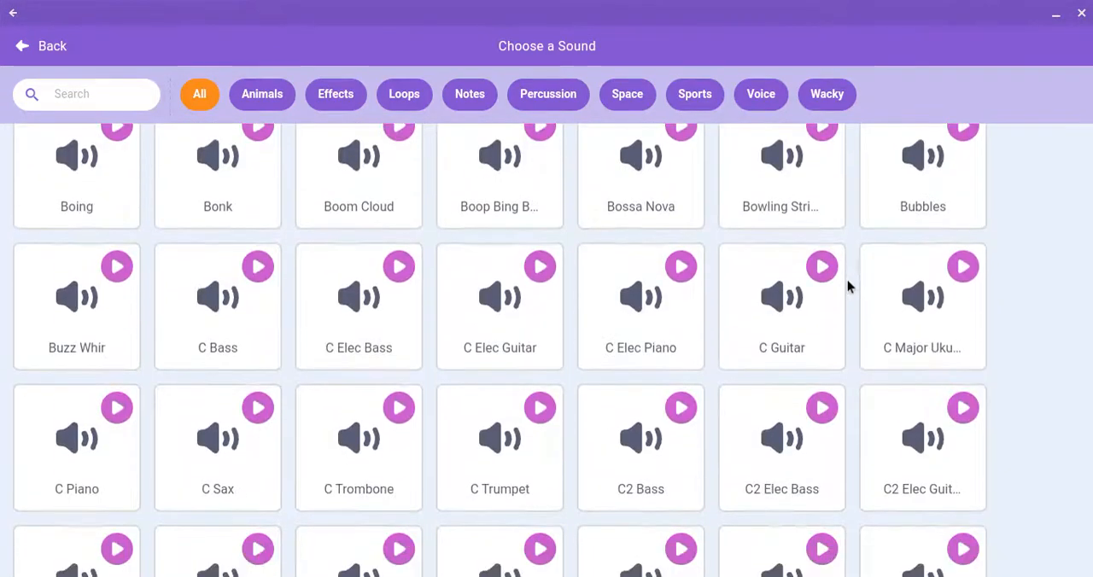
pyautogui.scroll(3, 848, 287)
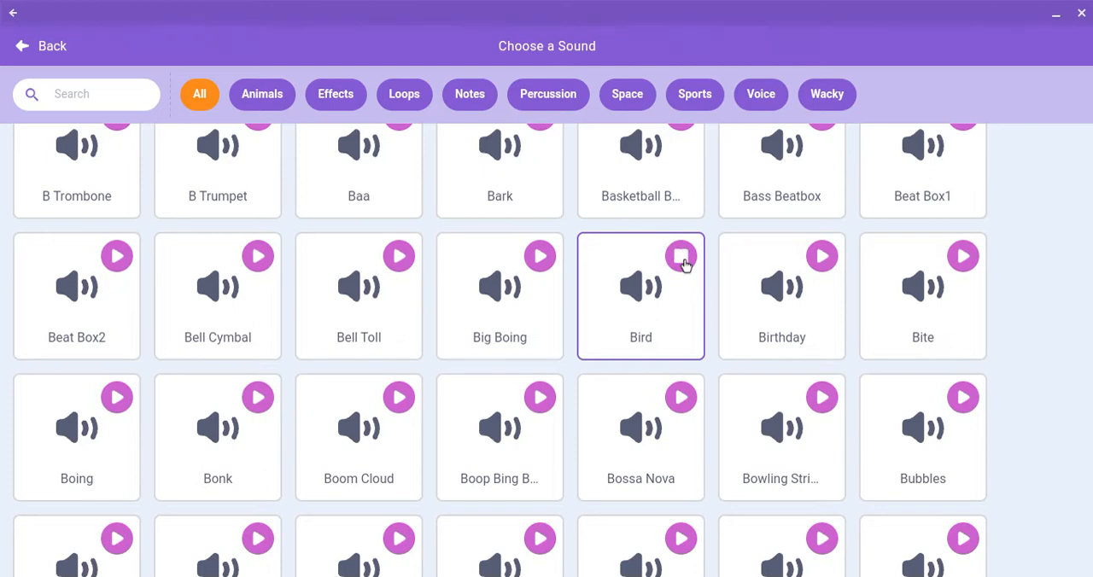
pyautogui.scroll(5, 990, 276)
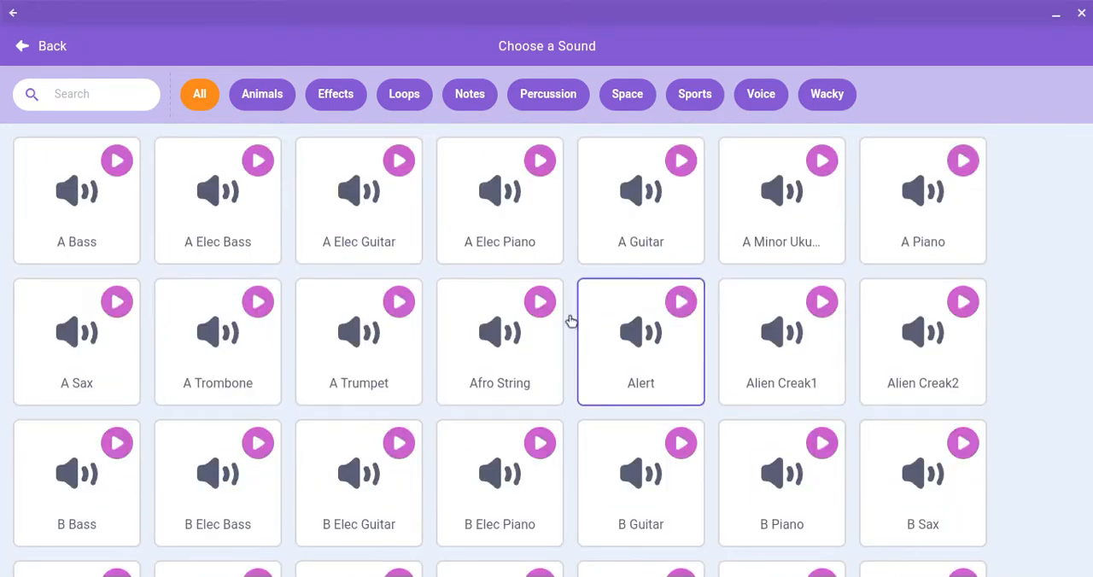
# Step: Search the sound library for "chomp" and preview the Chomp sound
pyautogui.click(73, 102)
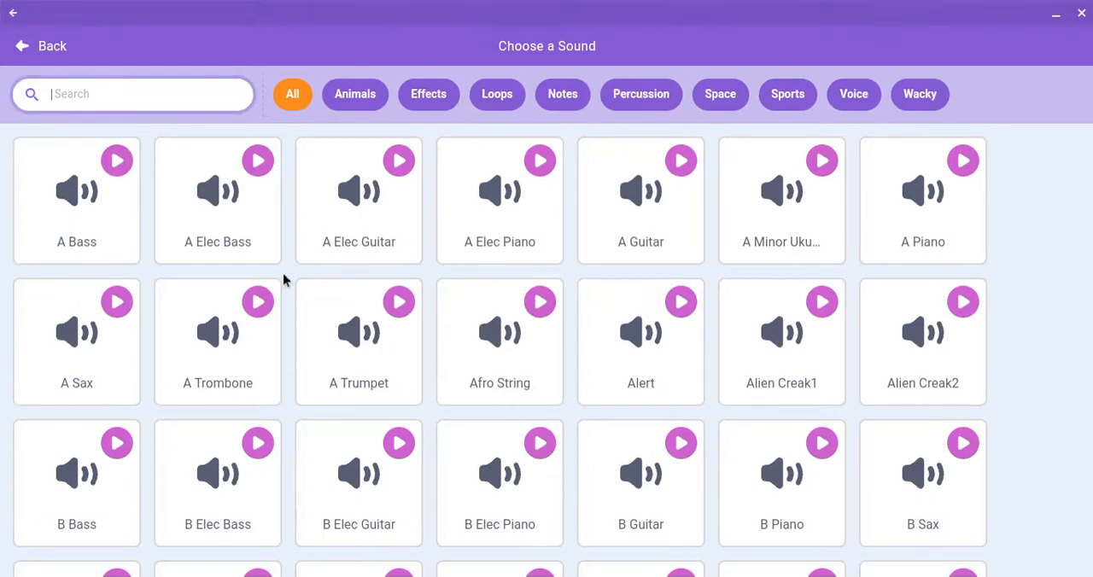
pyautogui.write('chomp')
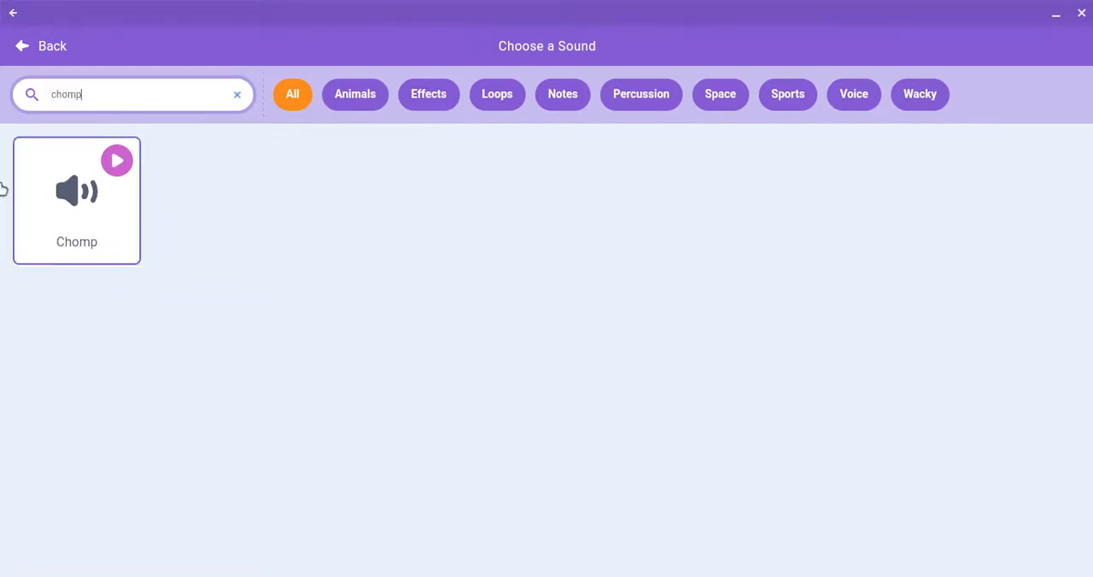
pyautogui.click(120, 161)
pyautogui.click(120, 161)
# Step: Filter the sound library to the Animals category and preview the Cricket and Crickets sounds
pyautogui.click(373, 104)
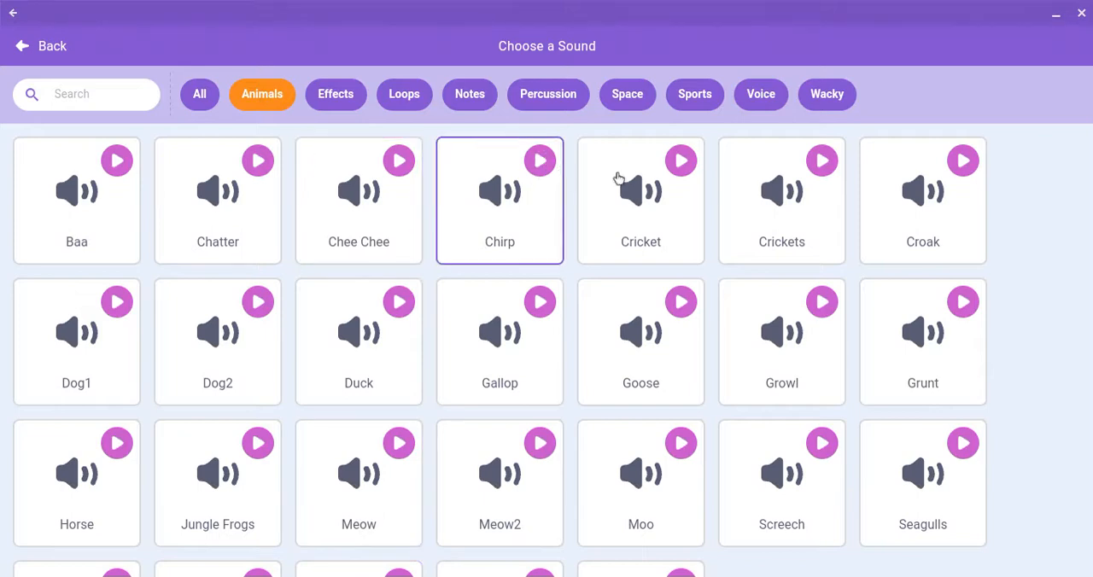
pyautogui.click(680, 162)
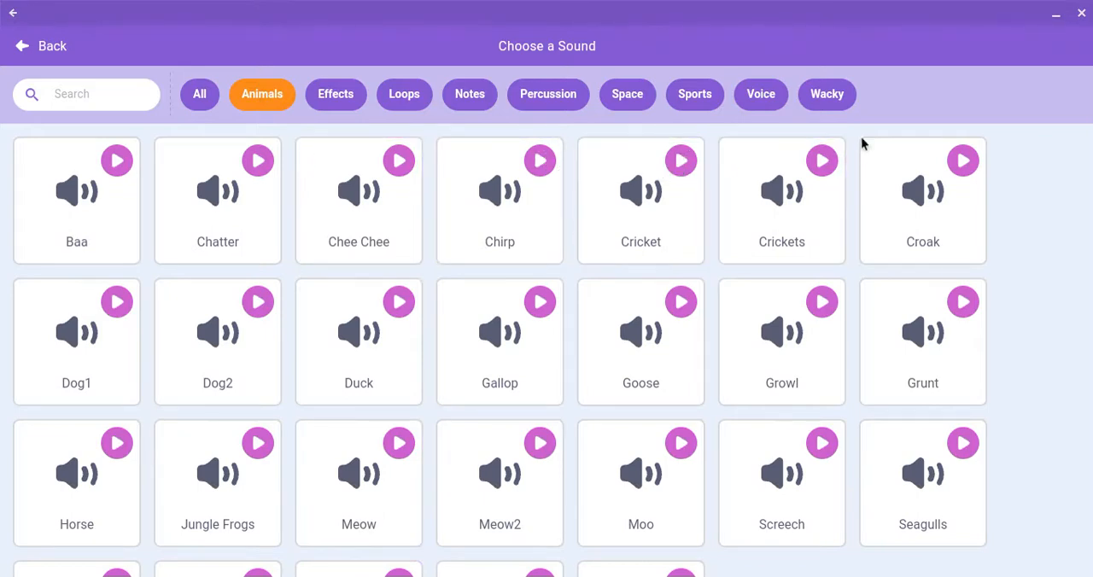
pyautogui.click(823, 170)
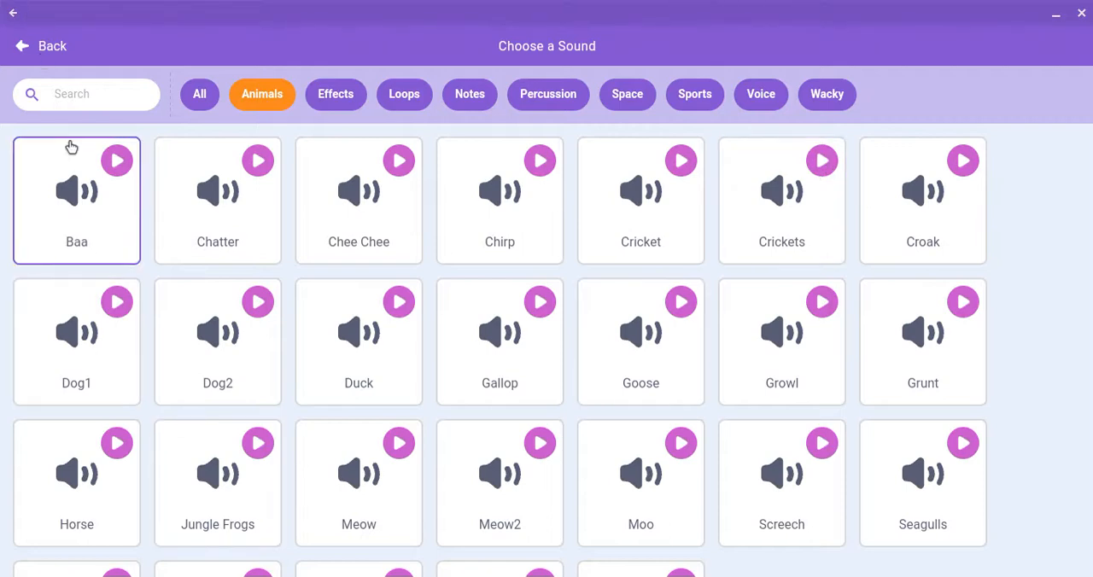
# Step: Search the sound library for "cheer" and preview the Cheer and Goal Cheer sounds
pyautogui.click(103, 105)
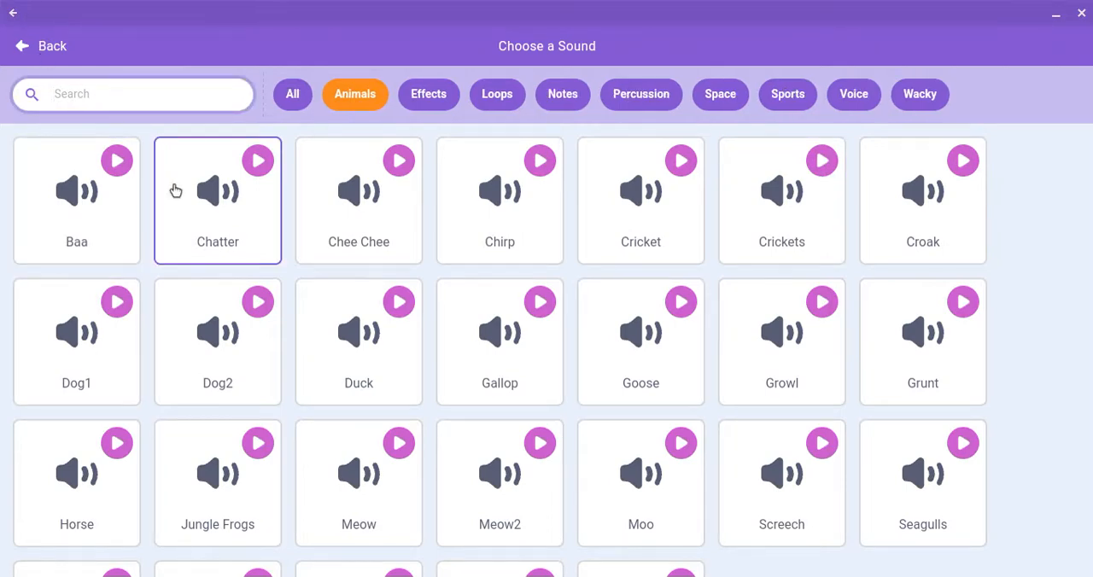
pyautogui.write('cheer')
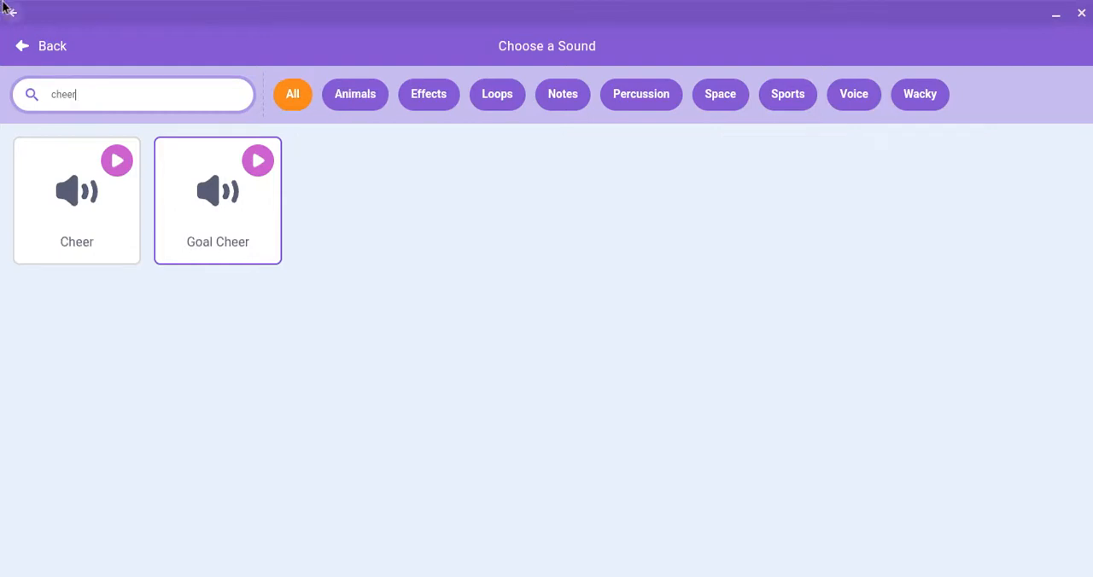
pyautogui.click(118, 162)
pyautogui.click(257, 161)
# Step: Leave the sound library without adding a sound and show the Fish sprite's code blocks
pyautogui.click(42, 47)
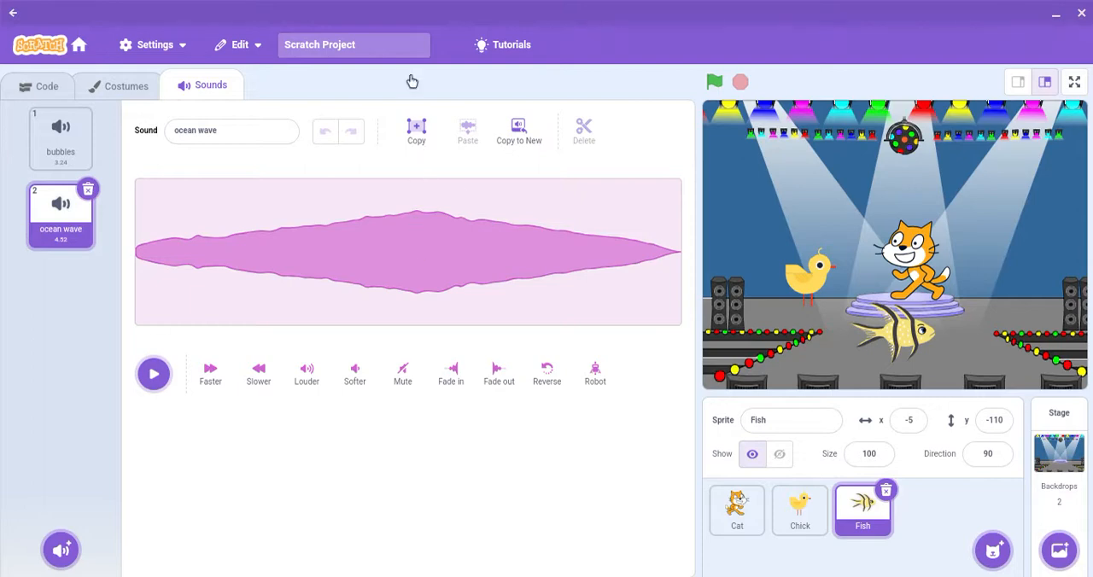
pyautogui.click(68, 92)
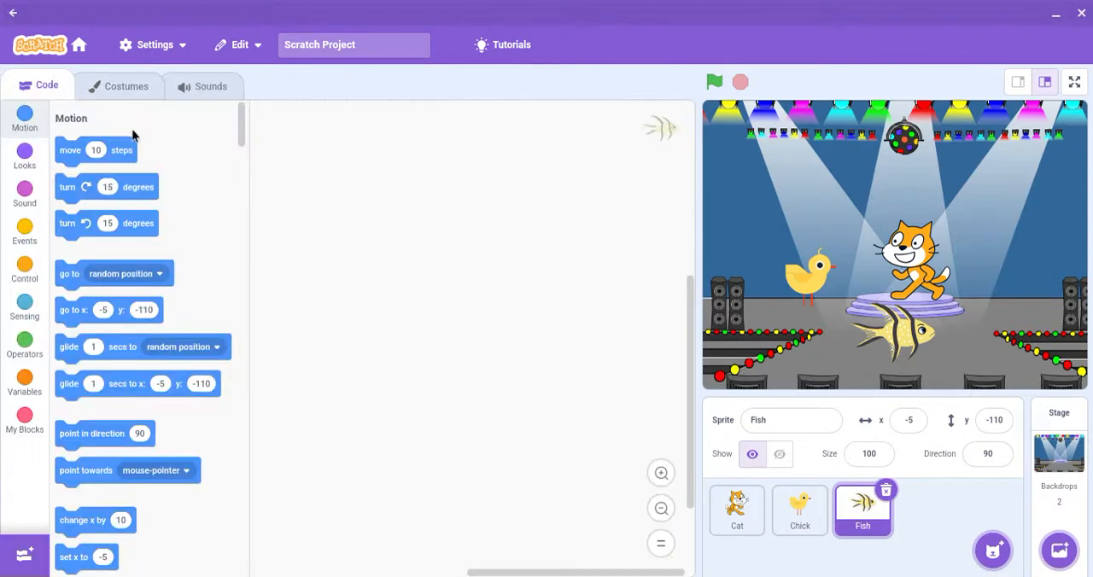